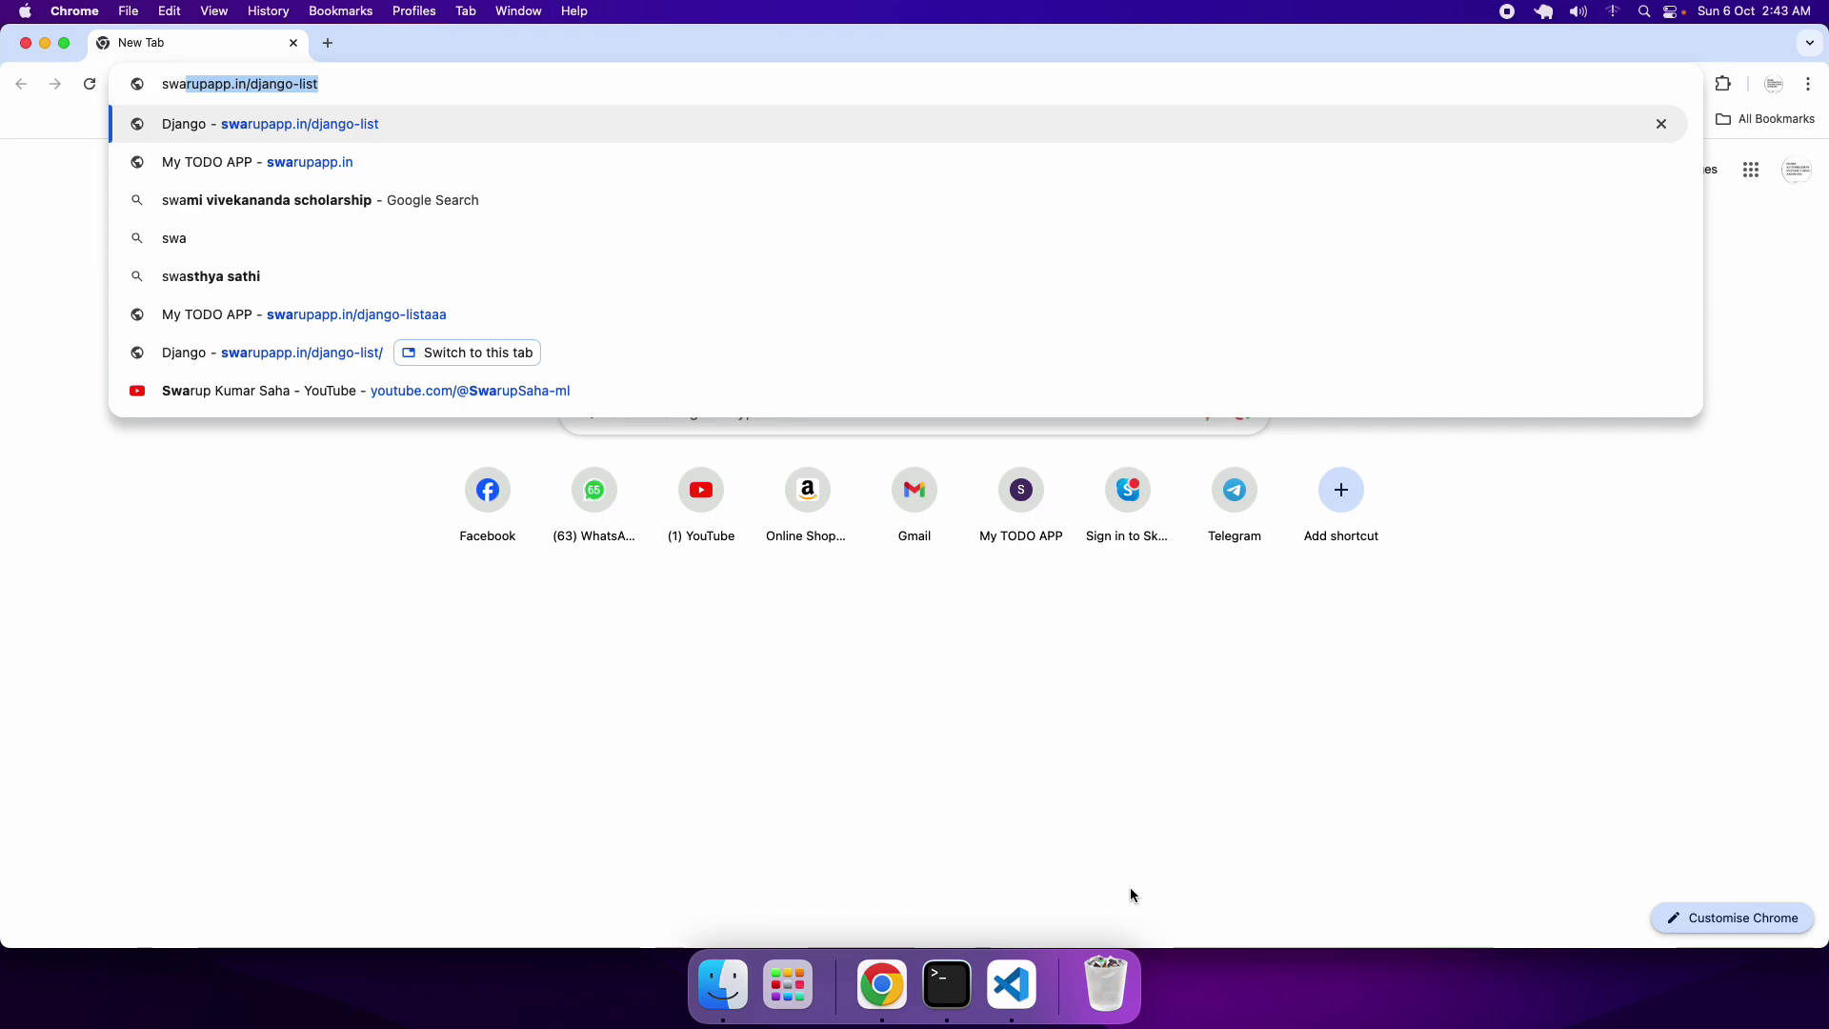
- Open the page swarupapp.in/django-list and examine its full address
key(Return)
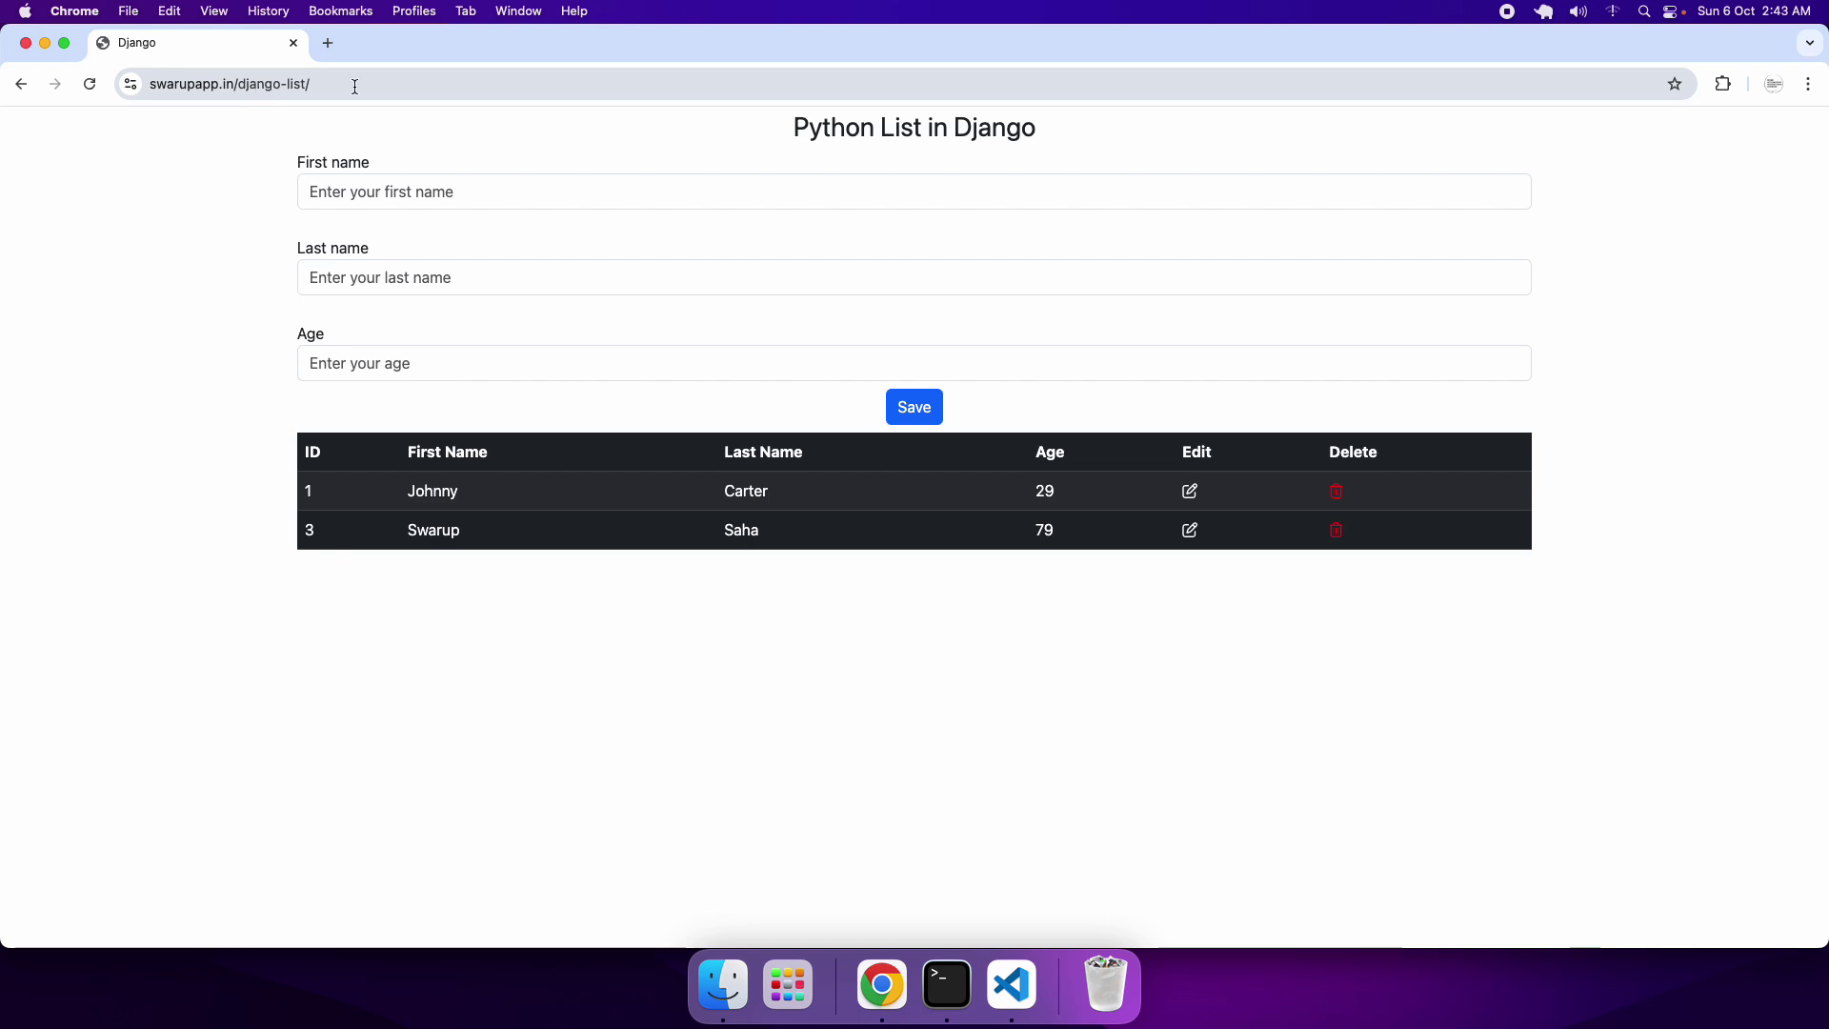
drag(236, 86, 144, 84)
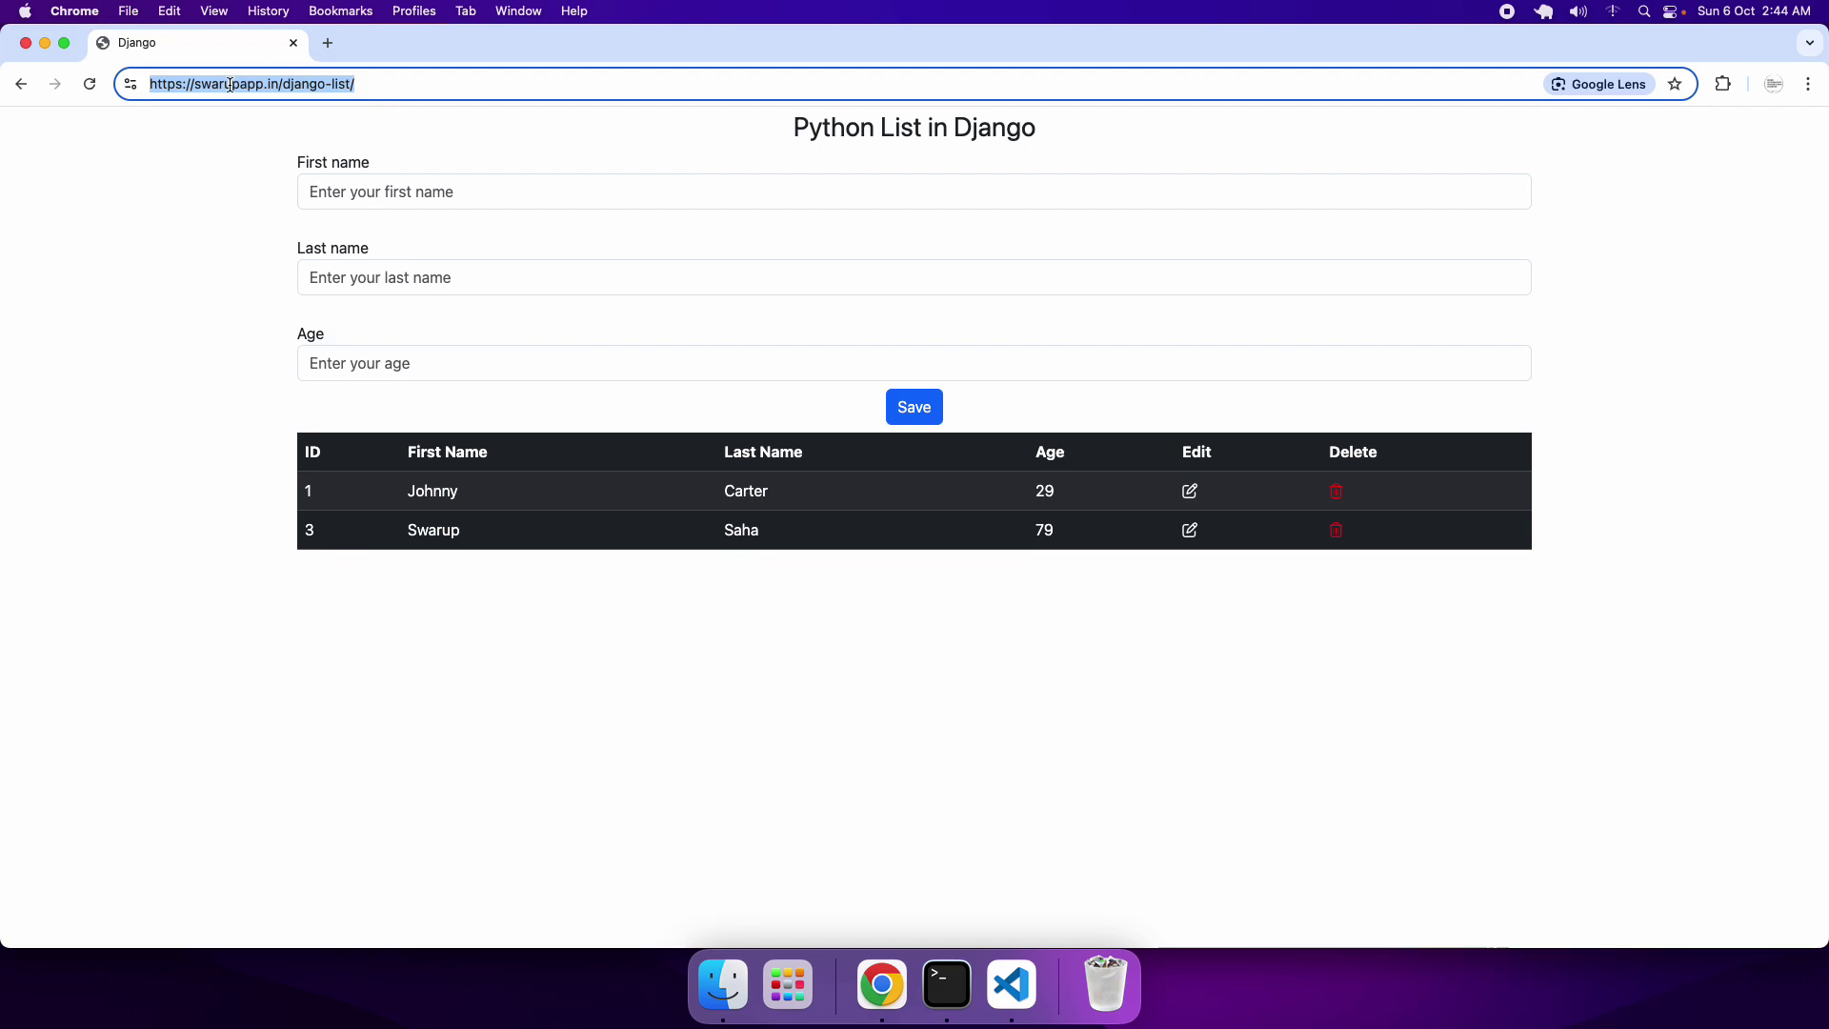
click(378, 89)
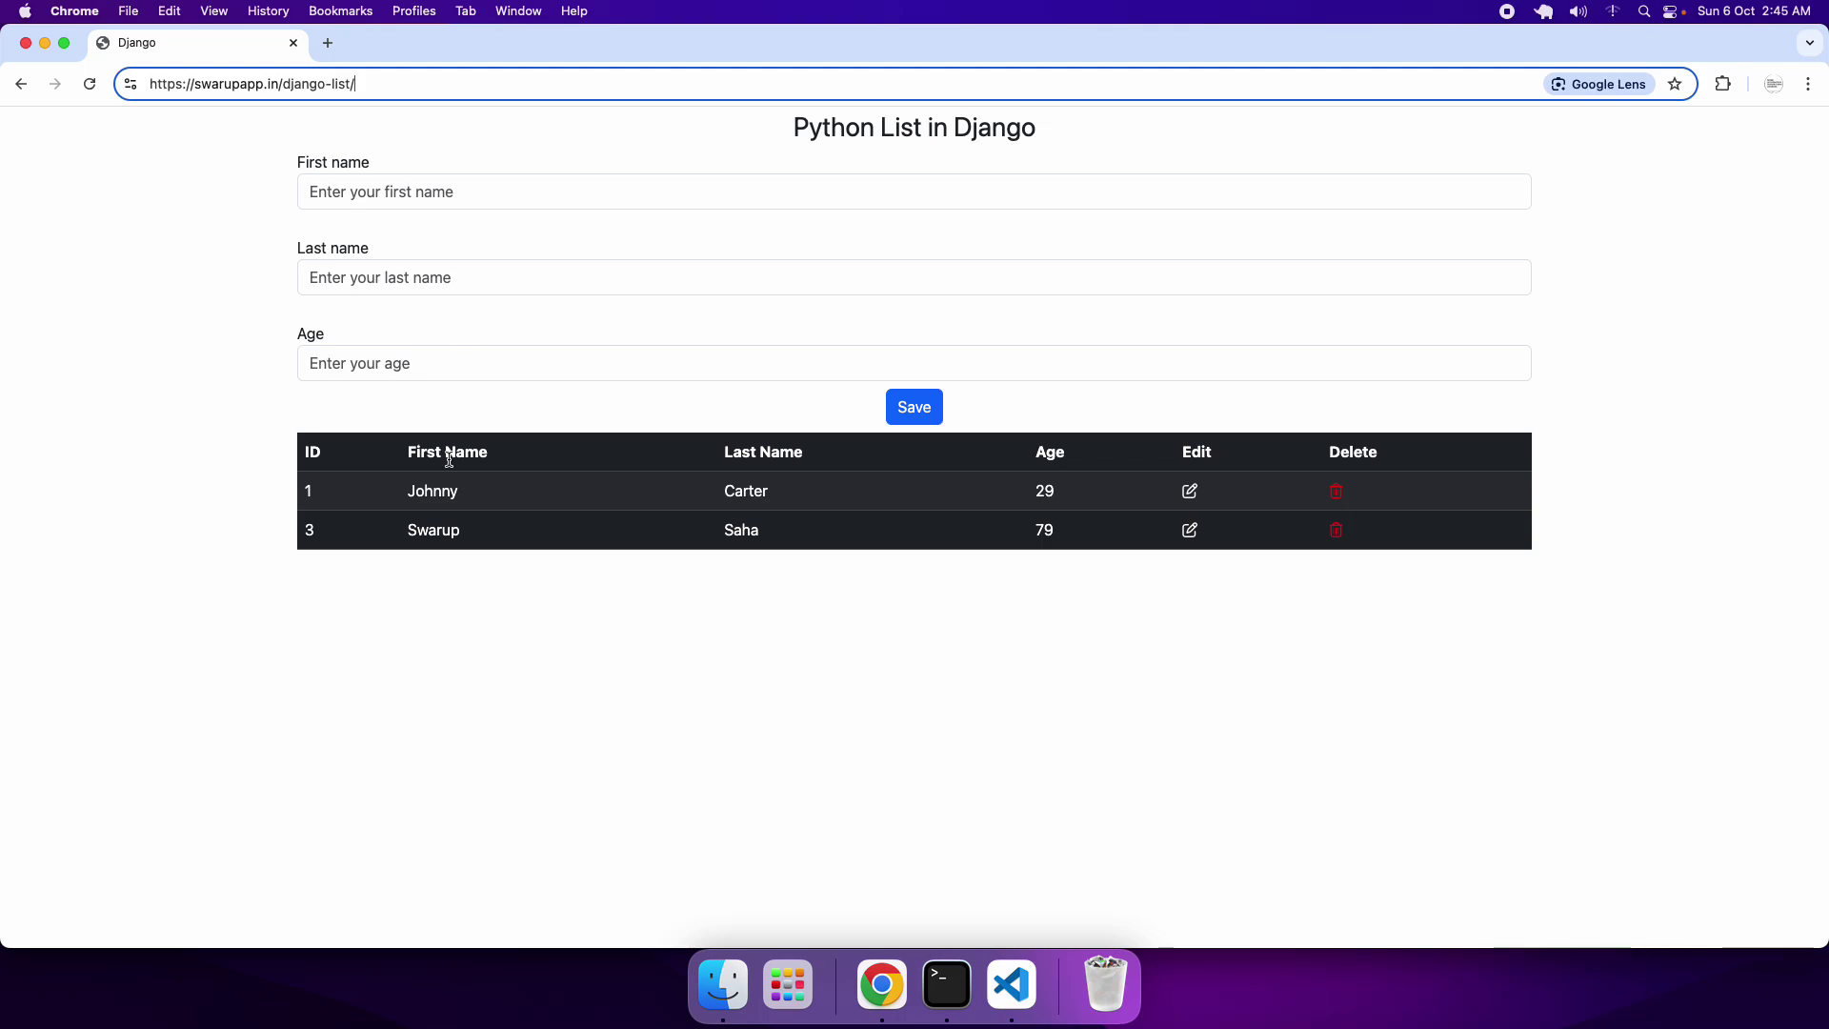
- View the page's source and examine the POST form tag and the hidden csrfmiddlewaretoken input
right_click(375, 620)
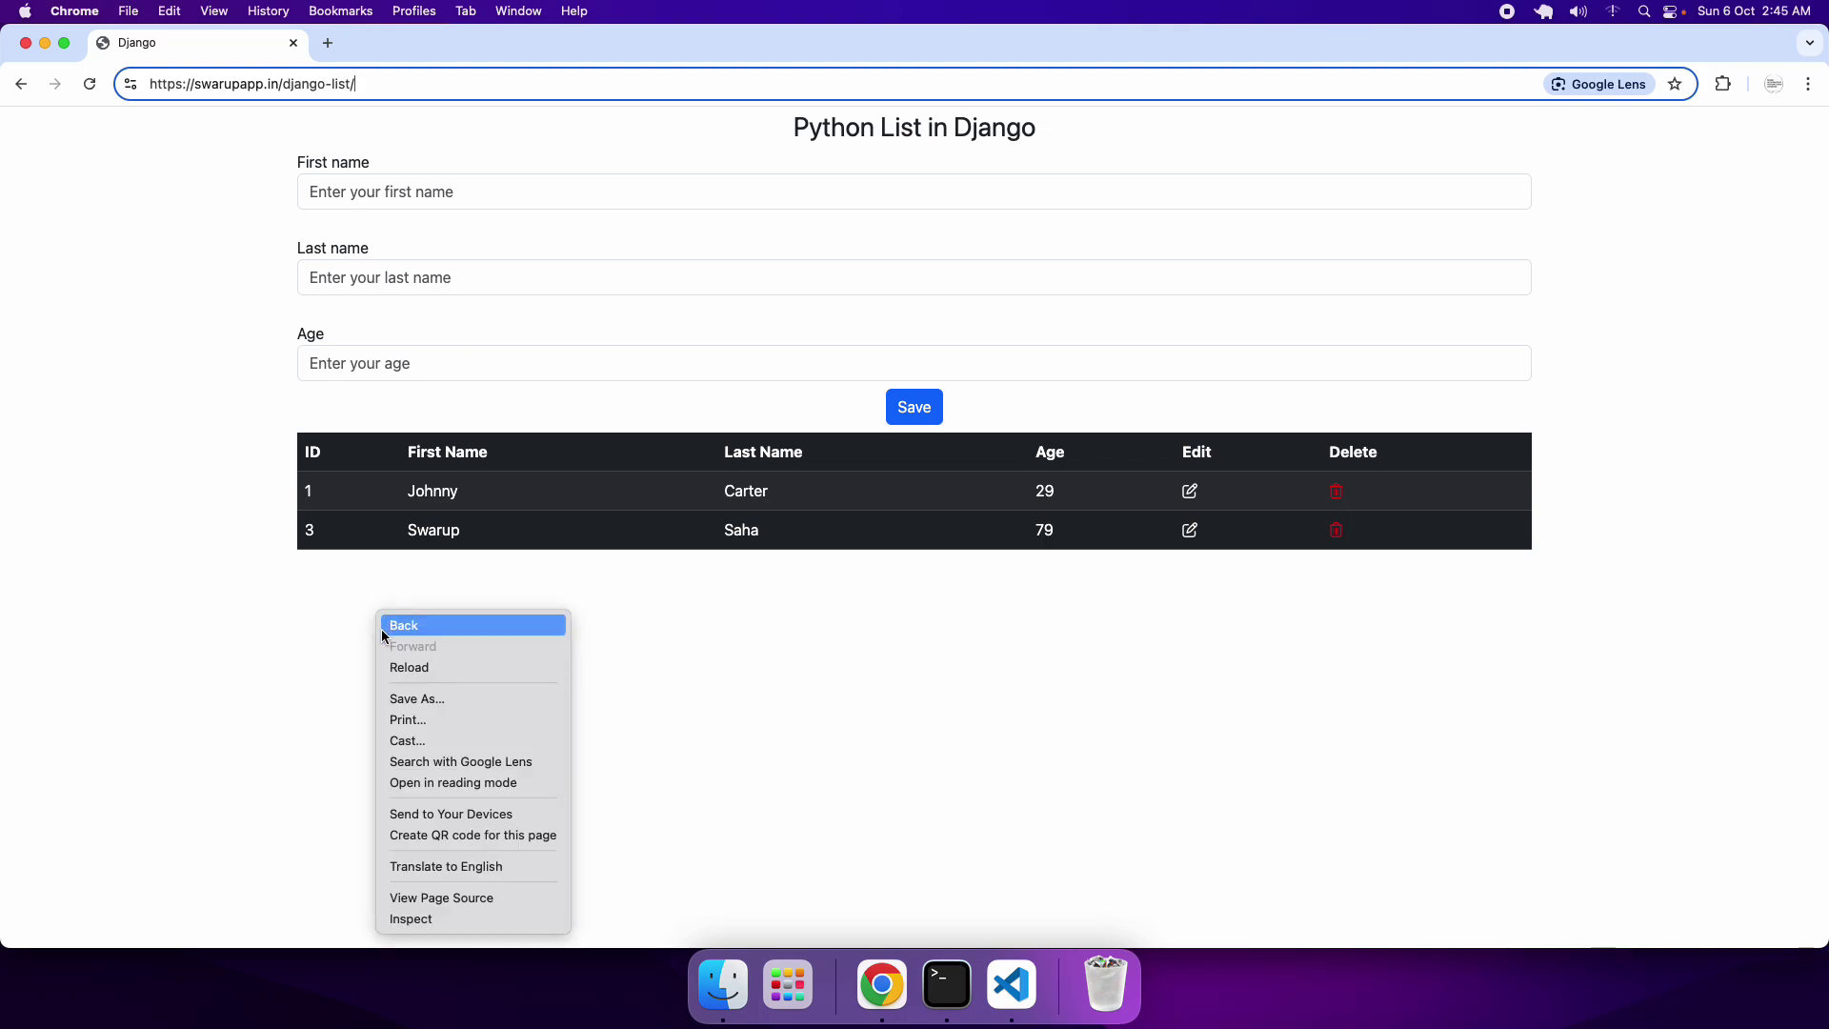
click(444, 898)
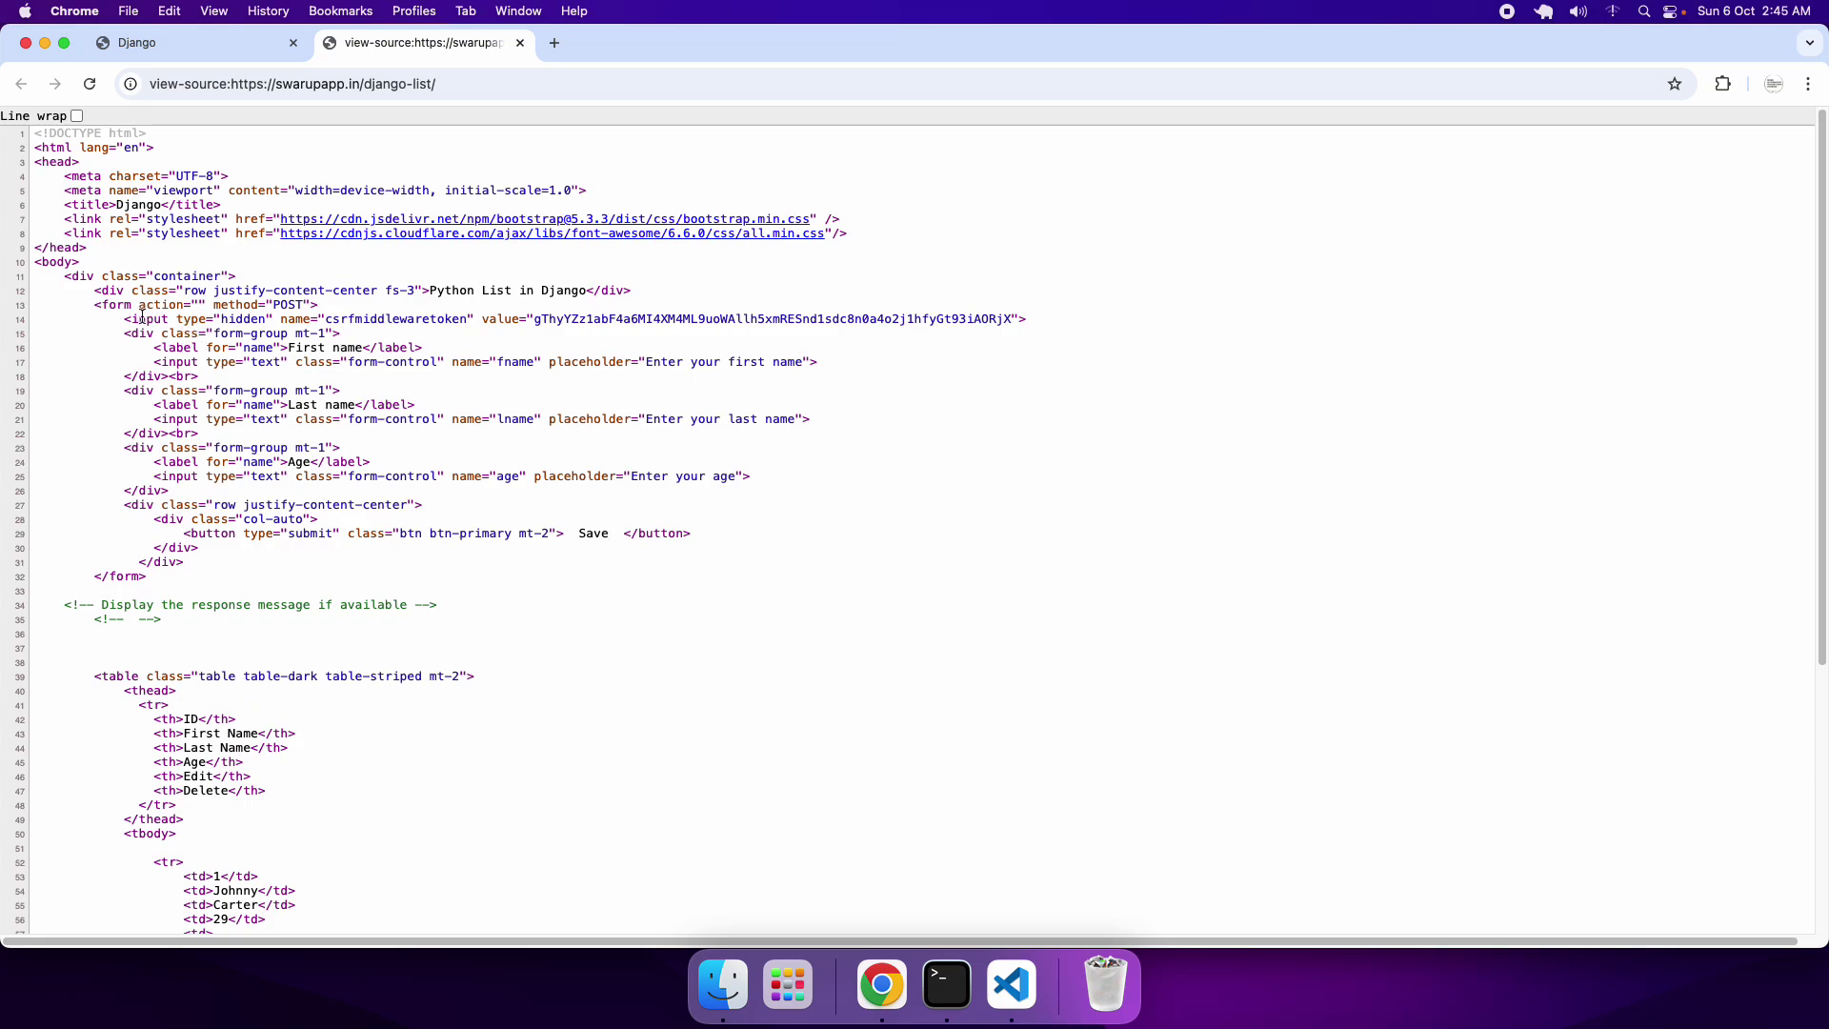
drag(94, 305, 304, 303)
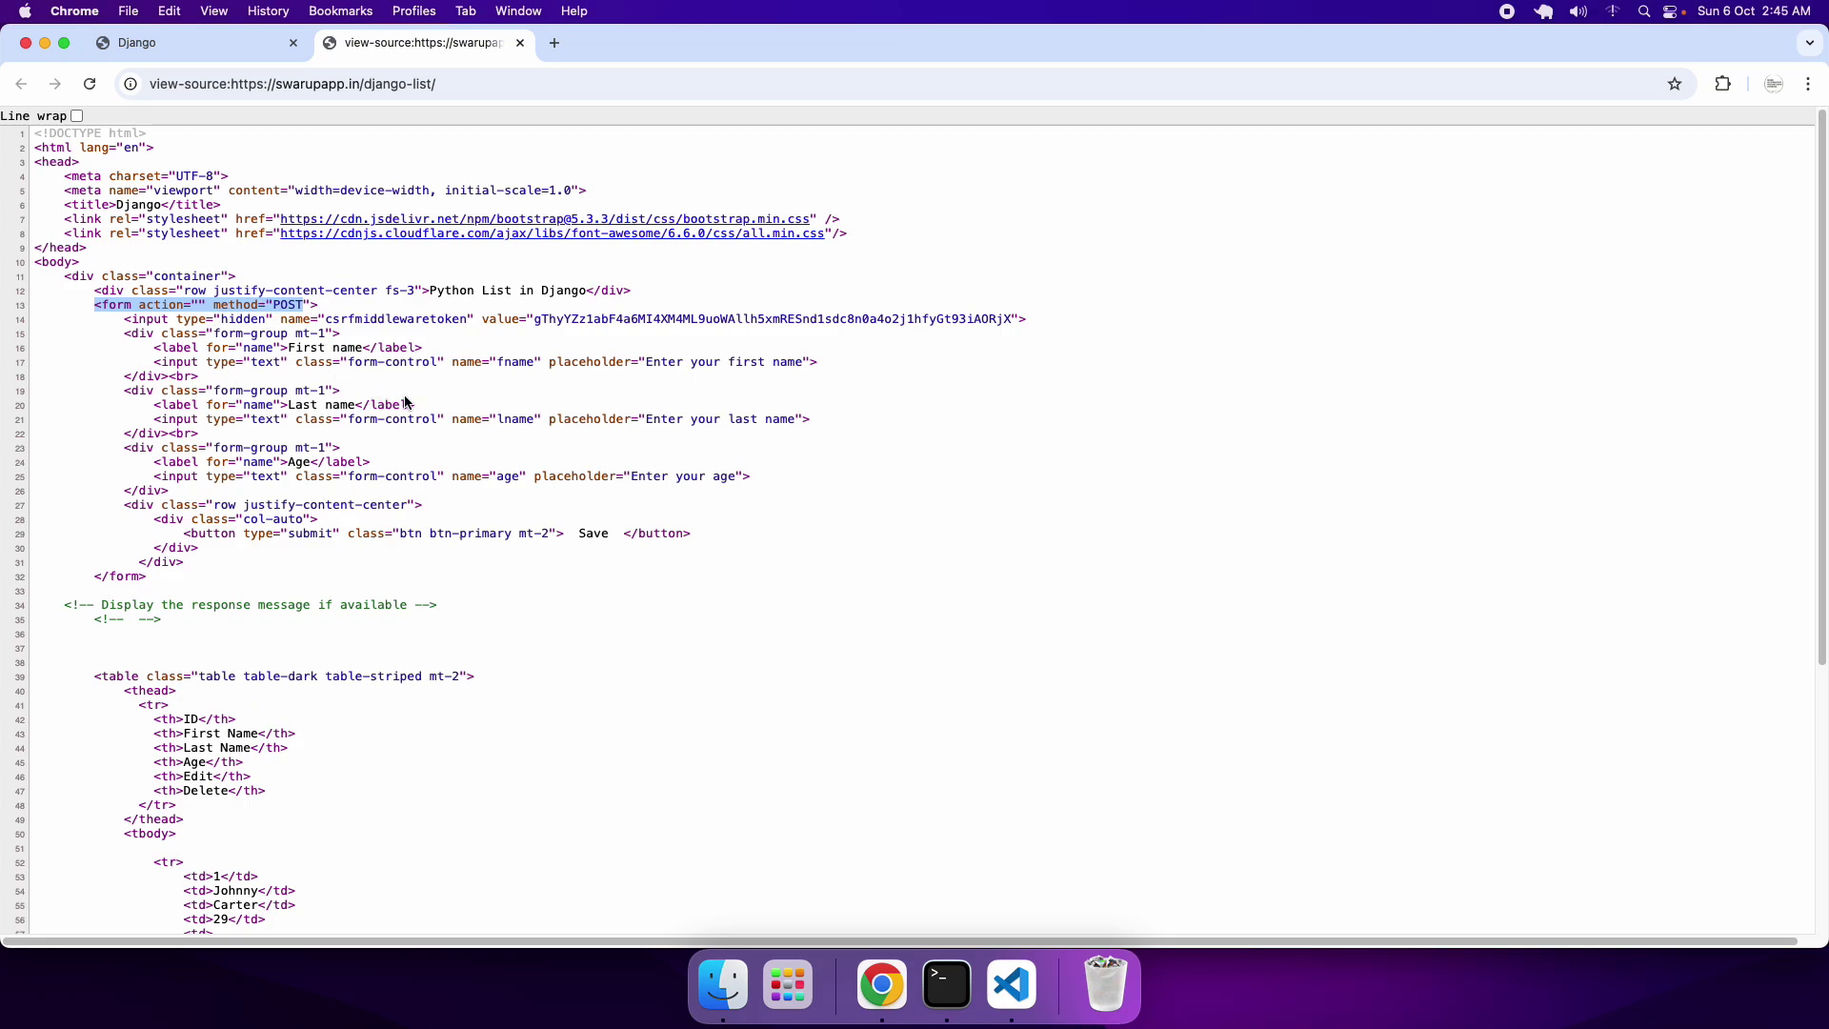
click(324, 322)
drag(324, 322, 1021, 318)
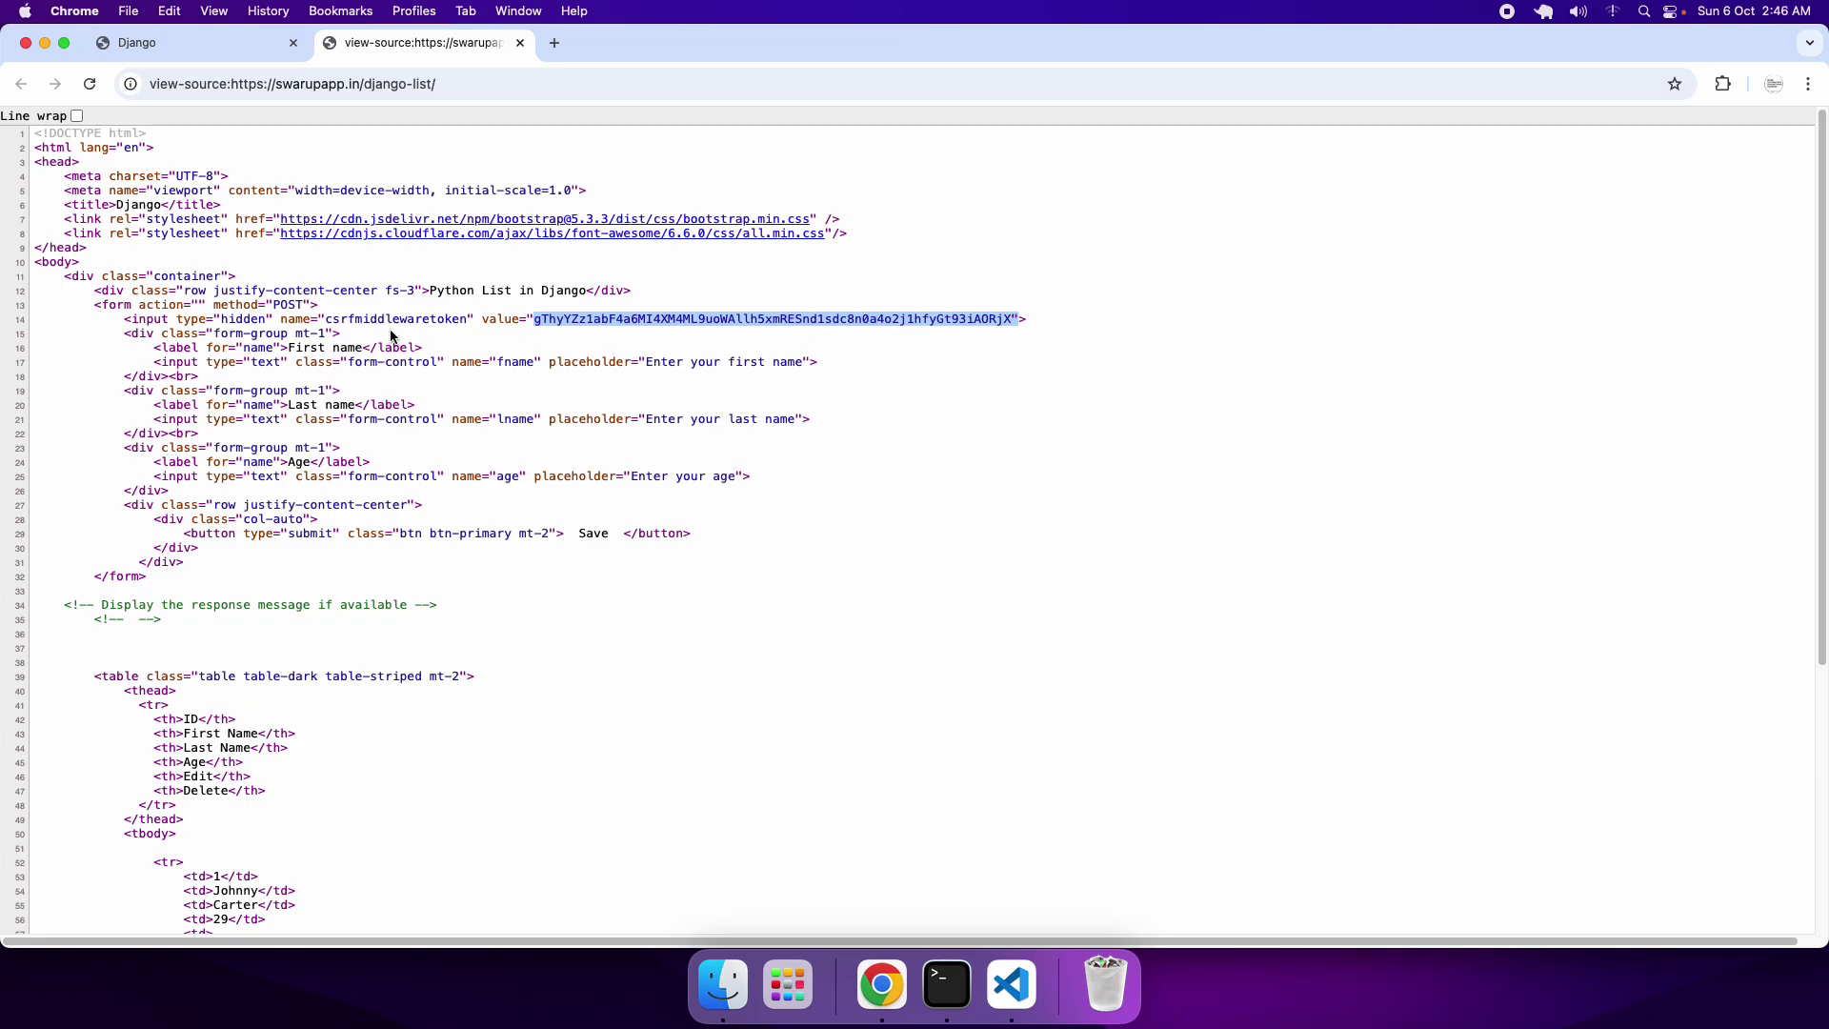
drag(125, 319, 1054, 318)
- Compare the rendered form with its source, examining the name attributes of the first name, last name and age inputs
click(183, 45)
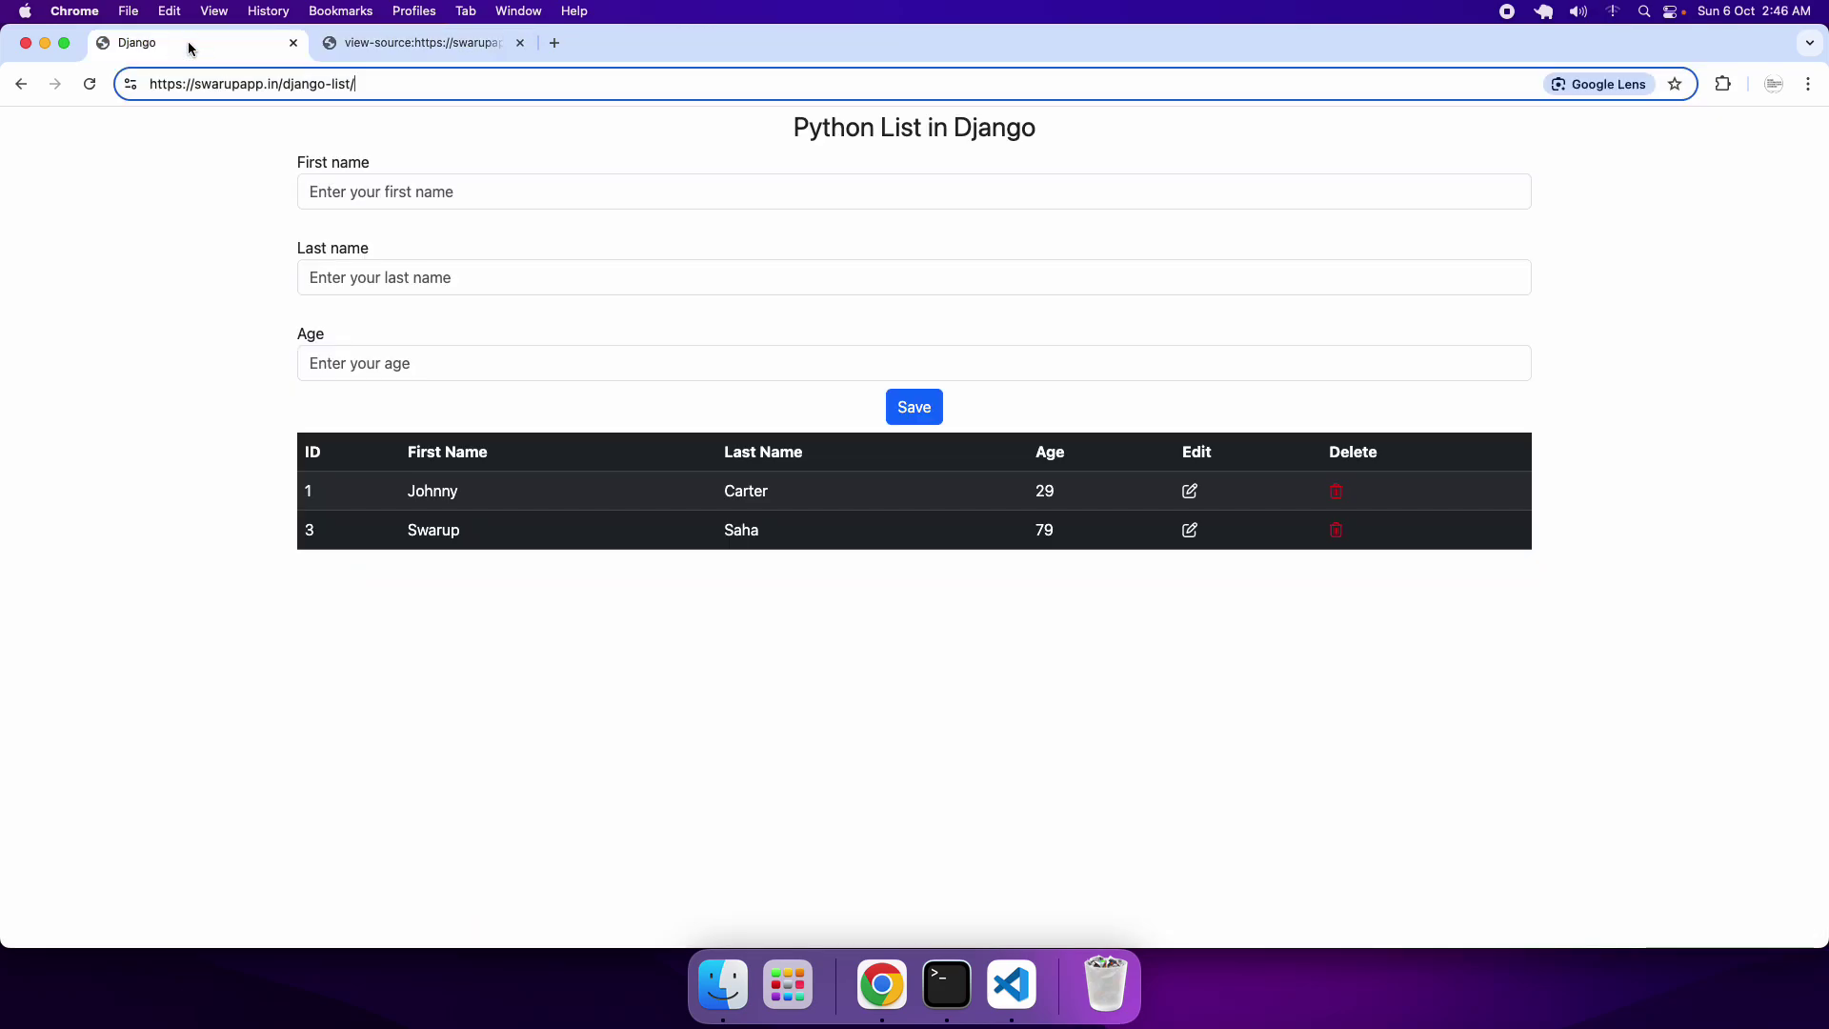
click(435, 46)
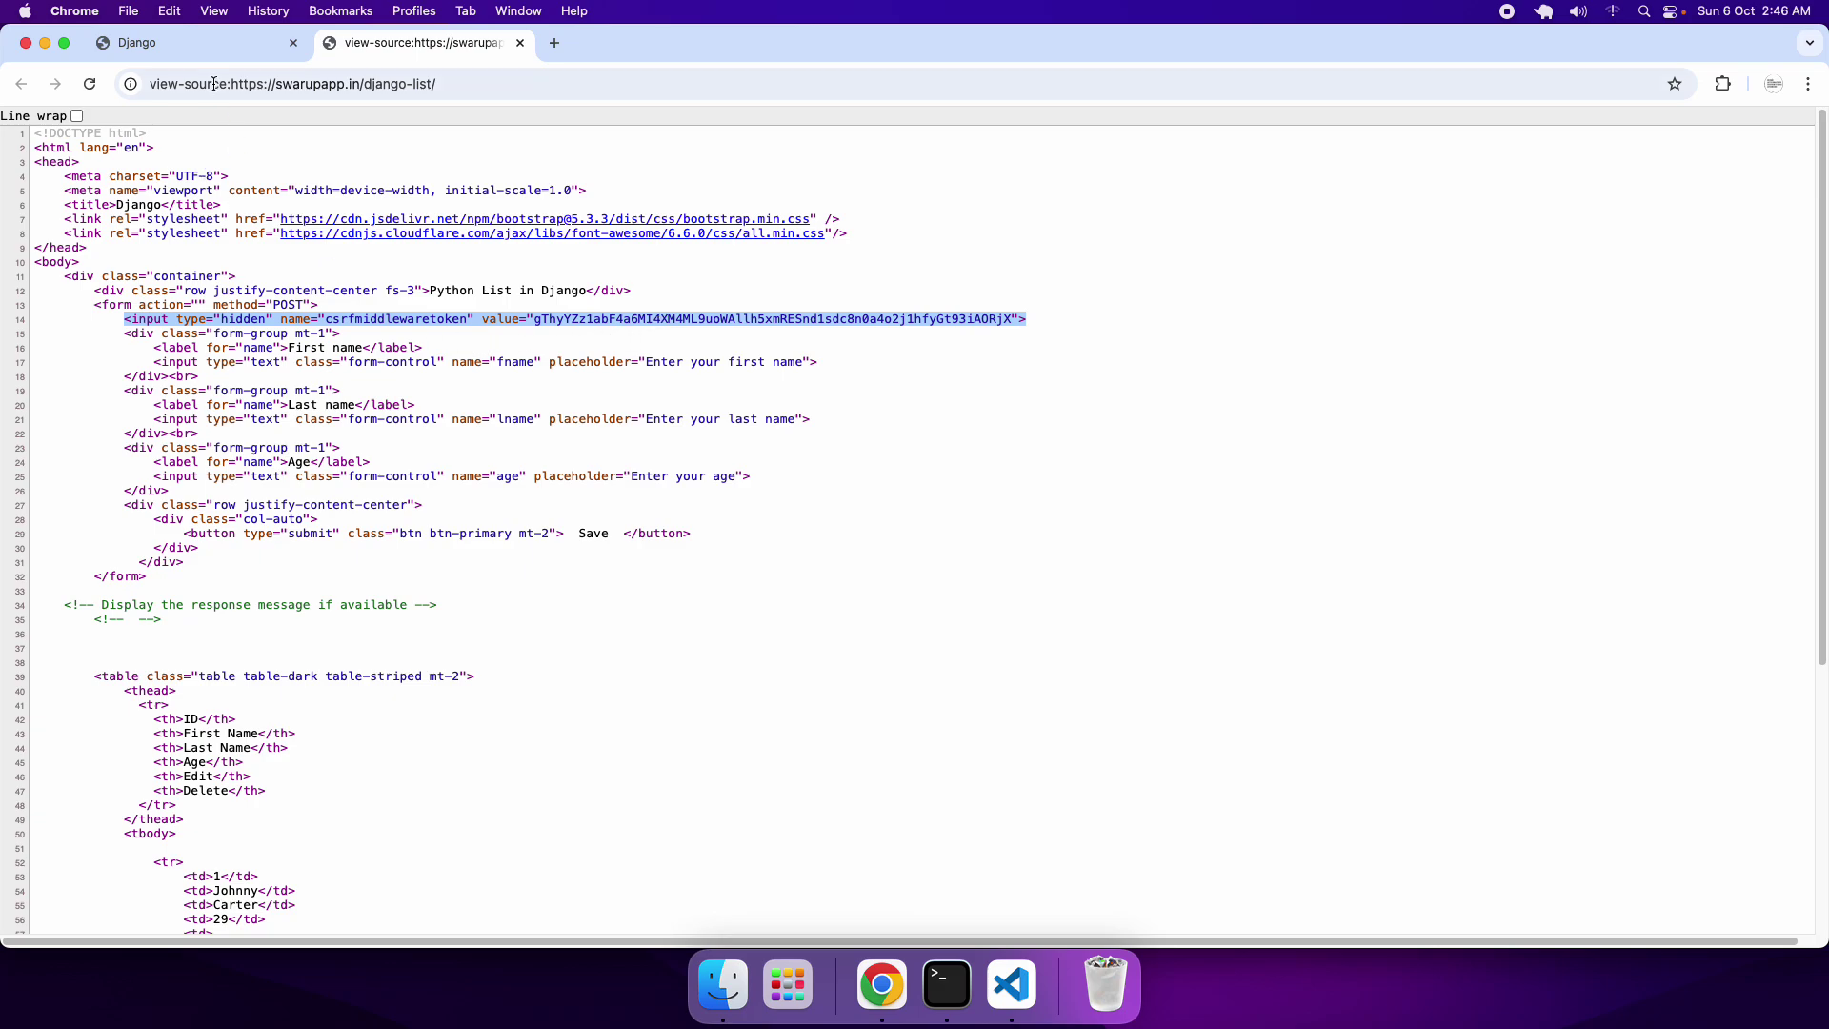
click(210, 43)
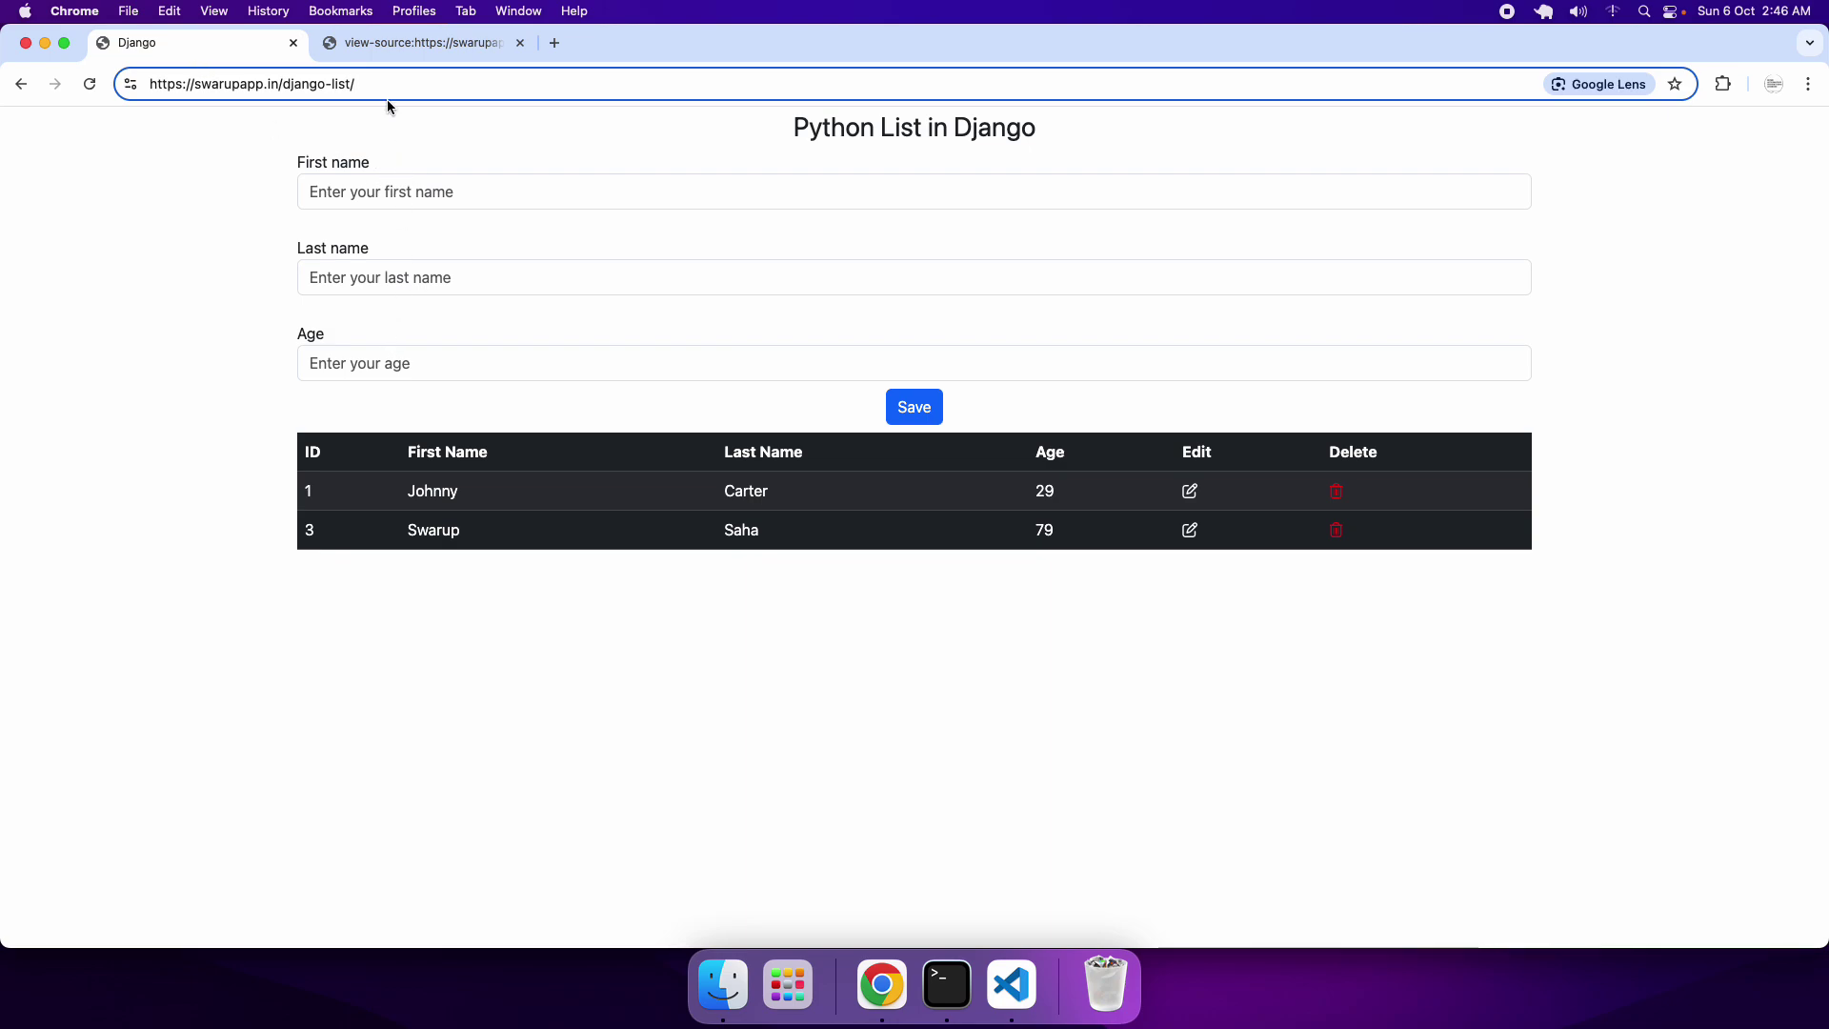
click(385, 44)
drag(453, 361, 535, 361)
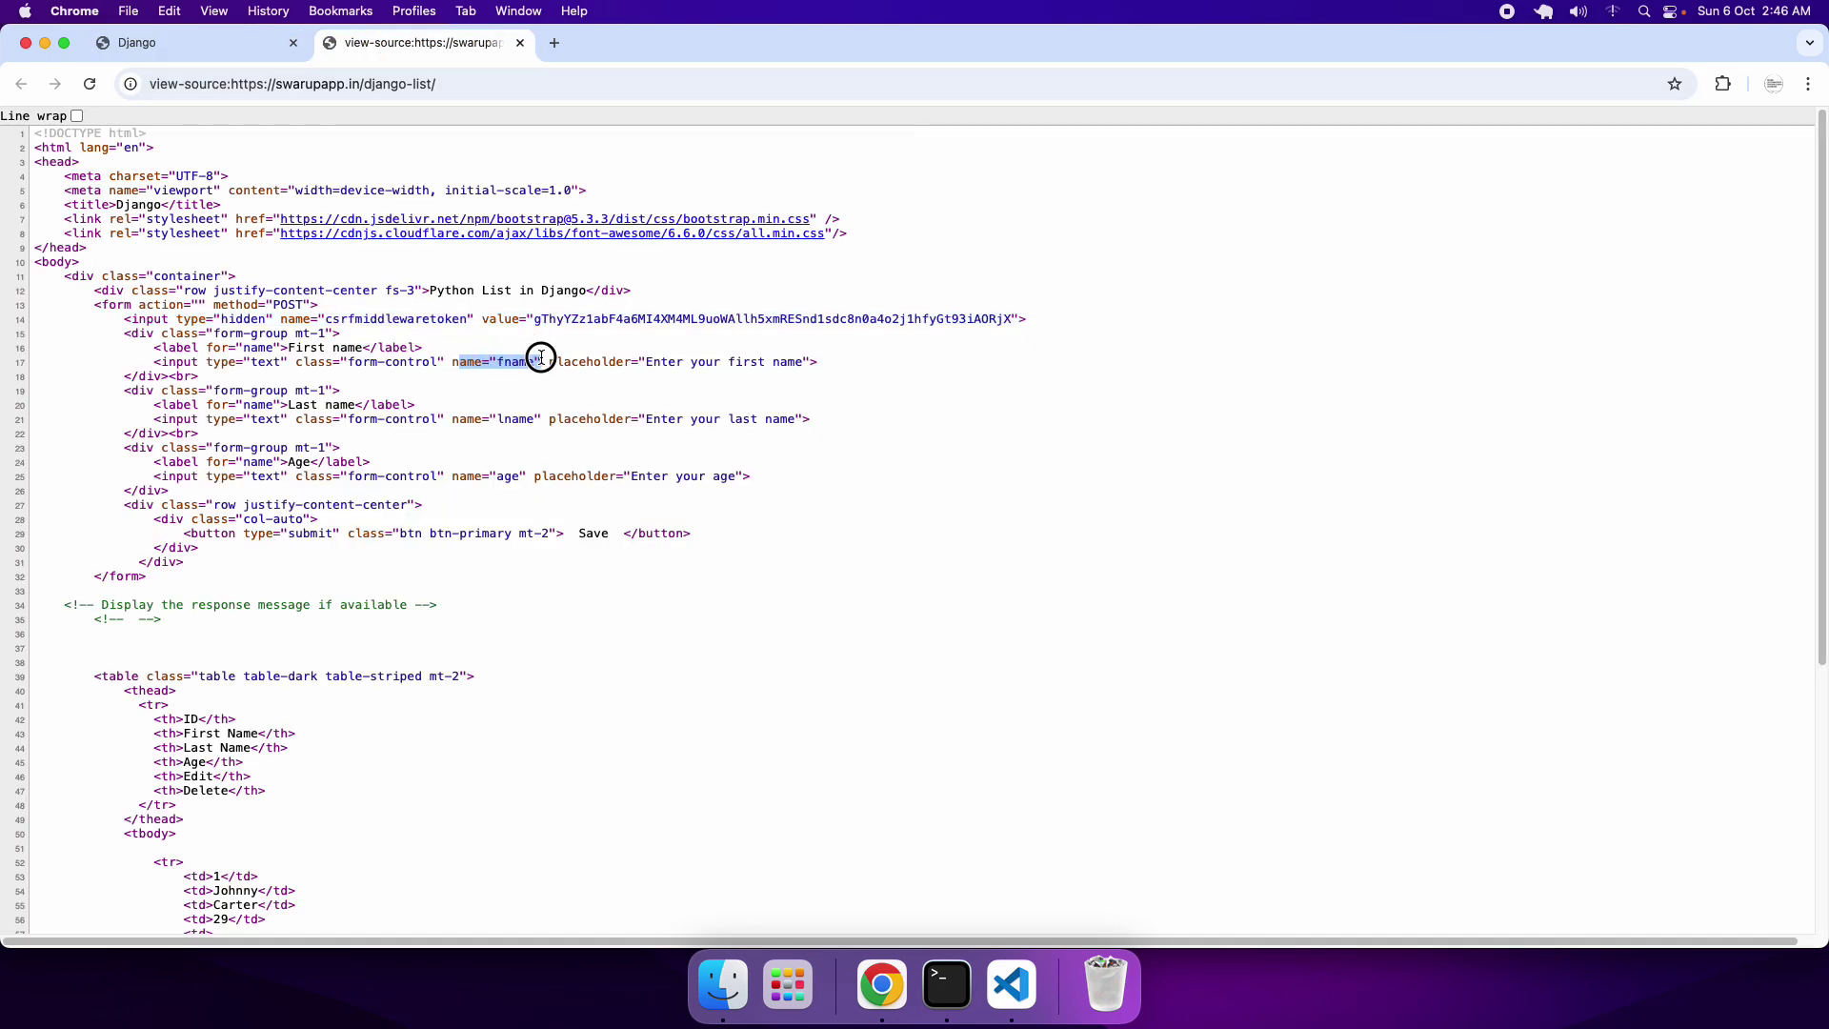
drag(453, 419, 533, 420)
drag(445, 477, 527, 477)
- Review the fname, lname and age attributes again, plus the table rows with their edit and delete links in the source
click(182, 38)
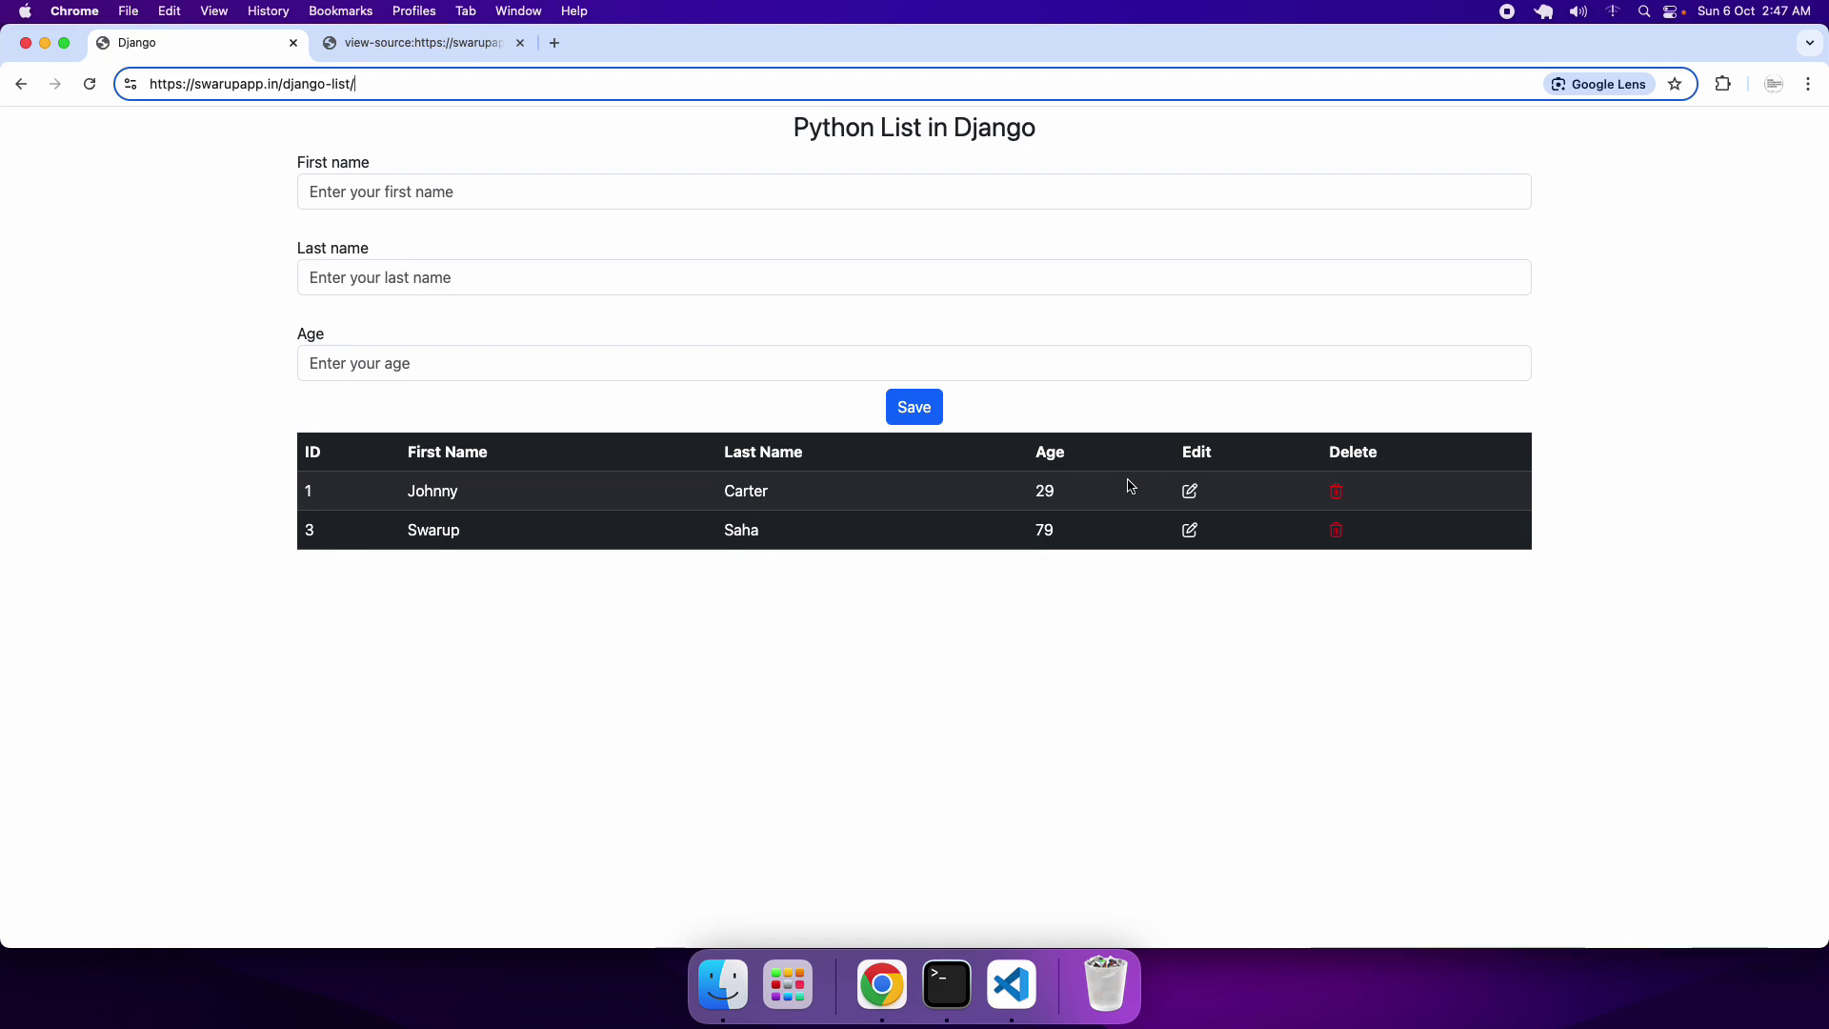
click(381, 44)
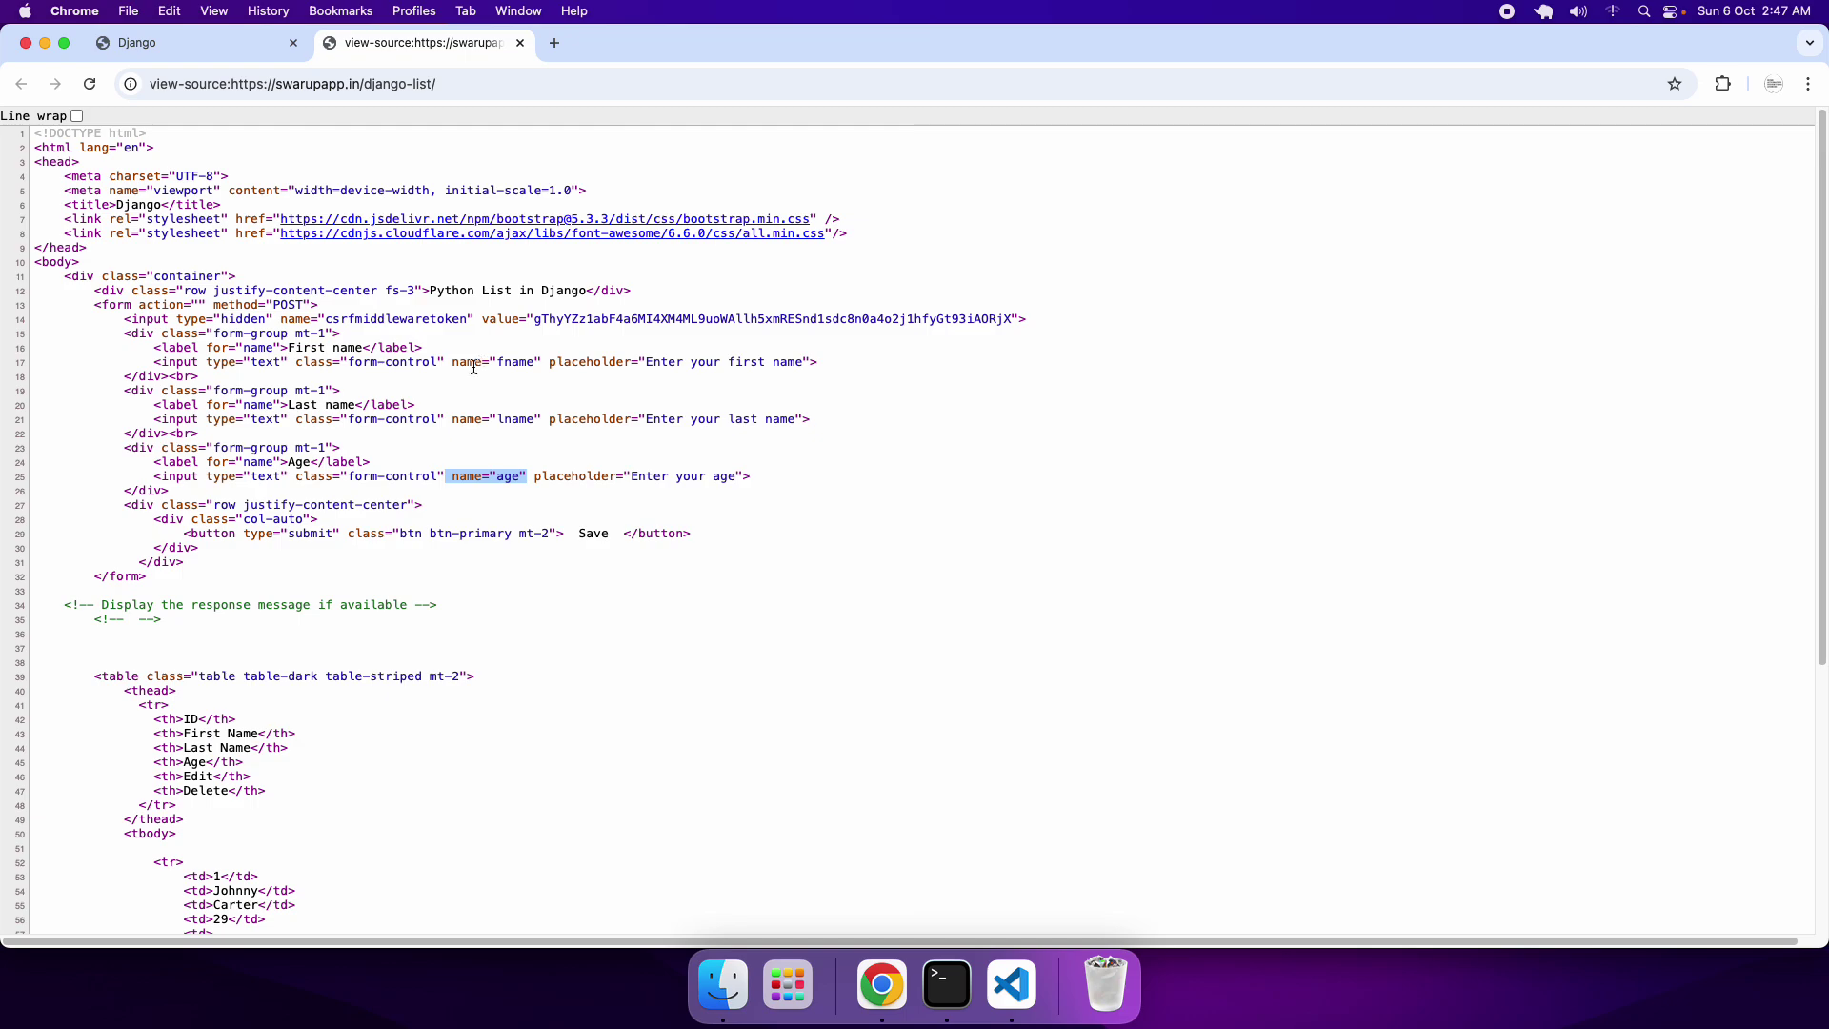
drag(454, 363, 541, 363)
drag(452, 419, 542, 419)
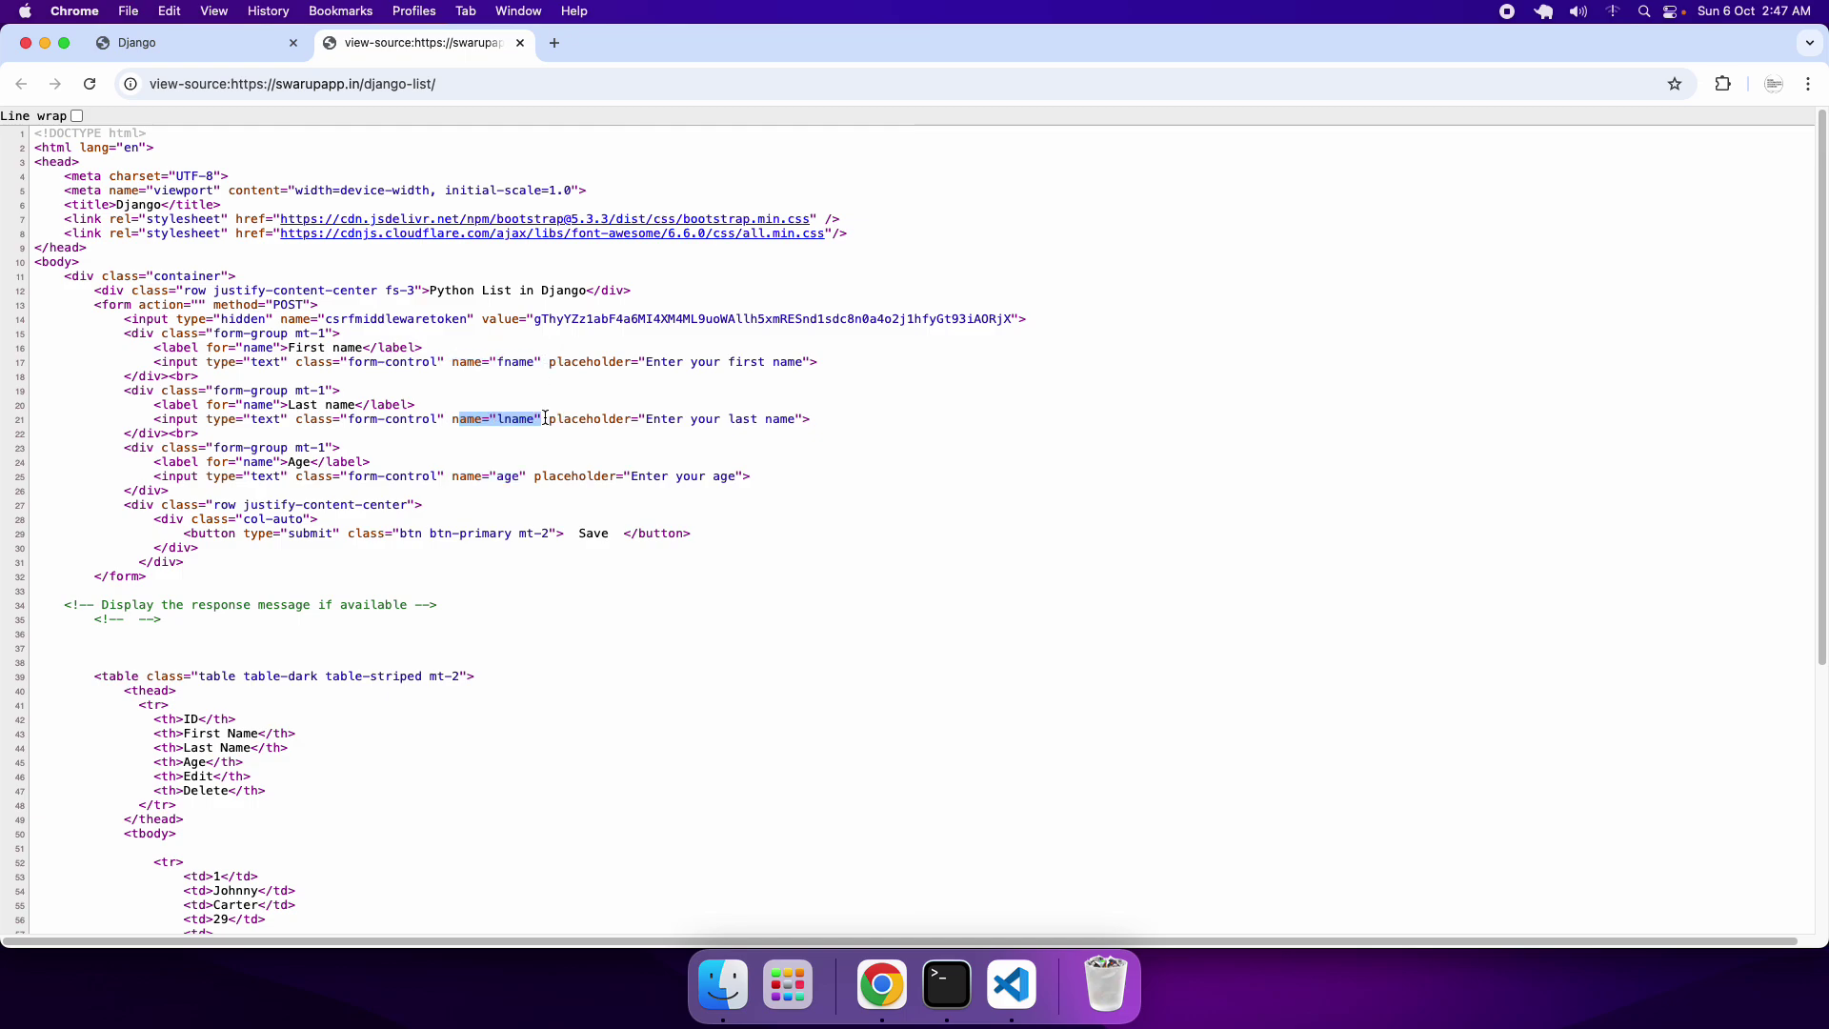
drag(453, 476, 533, 476)
scroll(612, 437, down, 6)
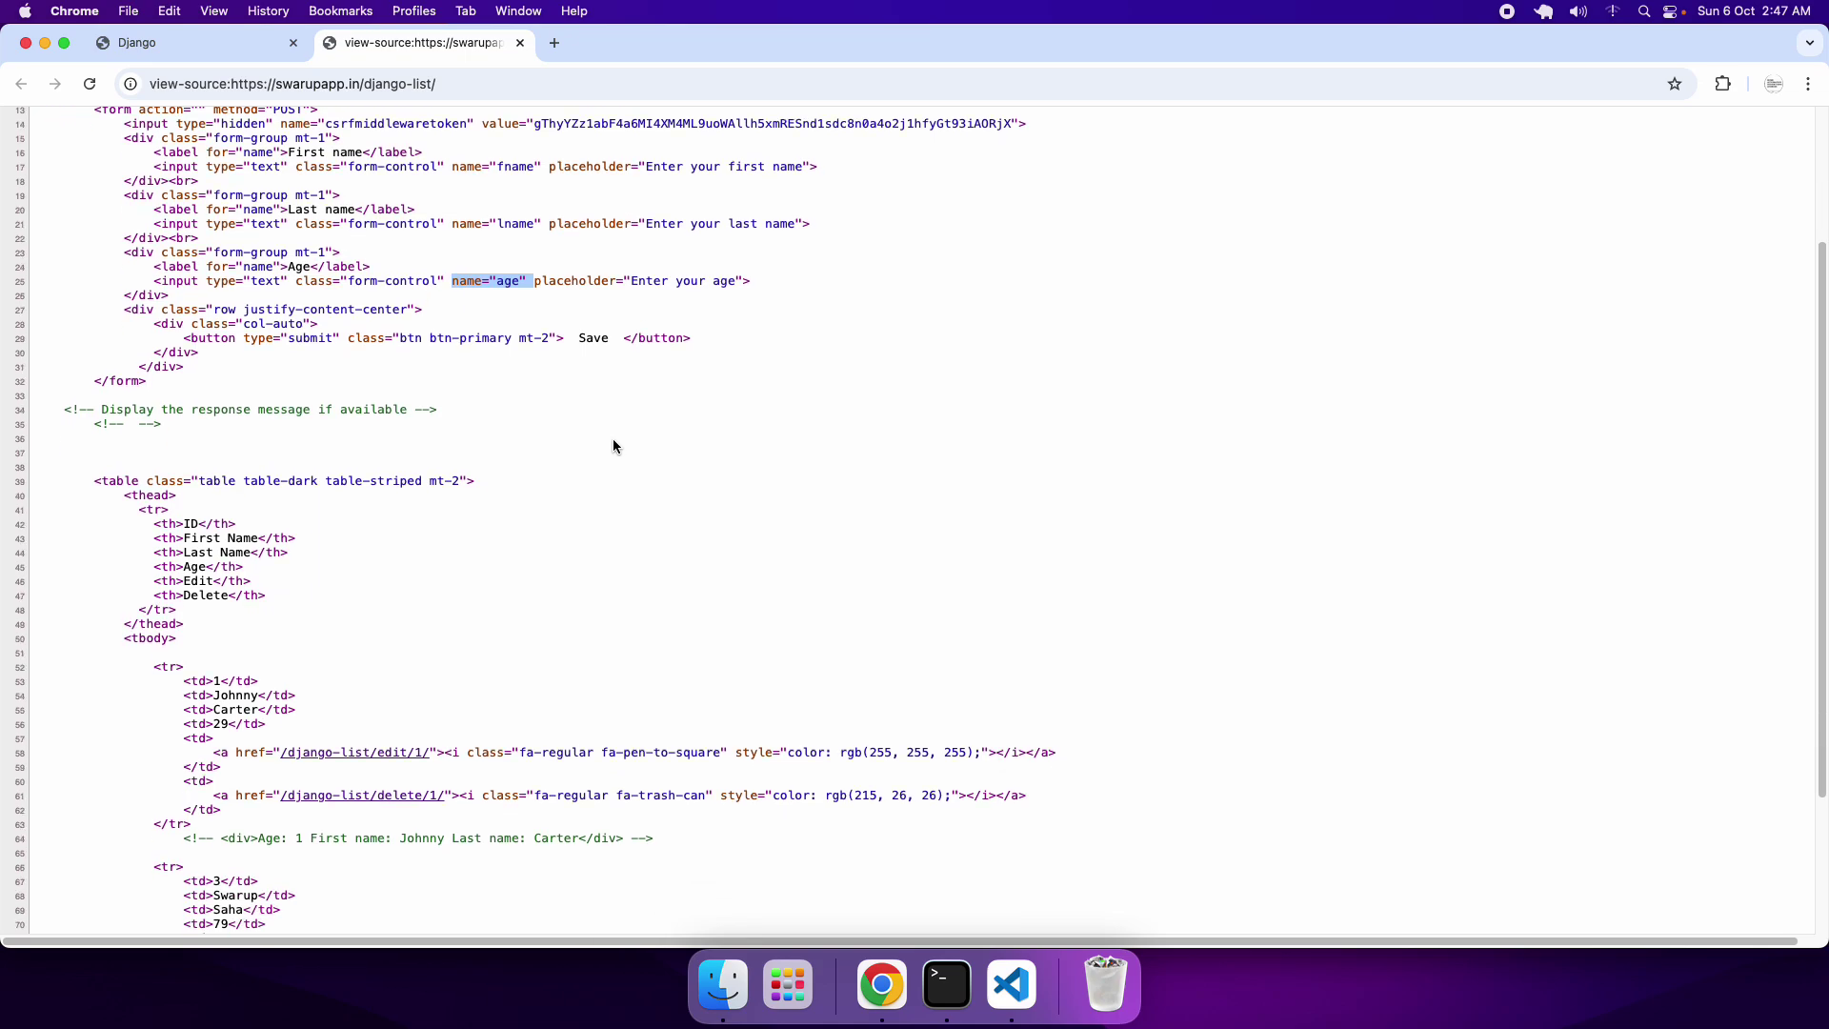
scroll(614, 446, down, 2)
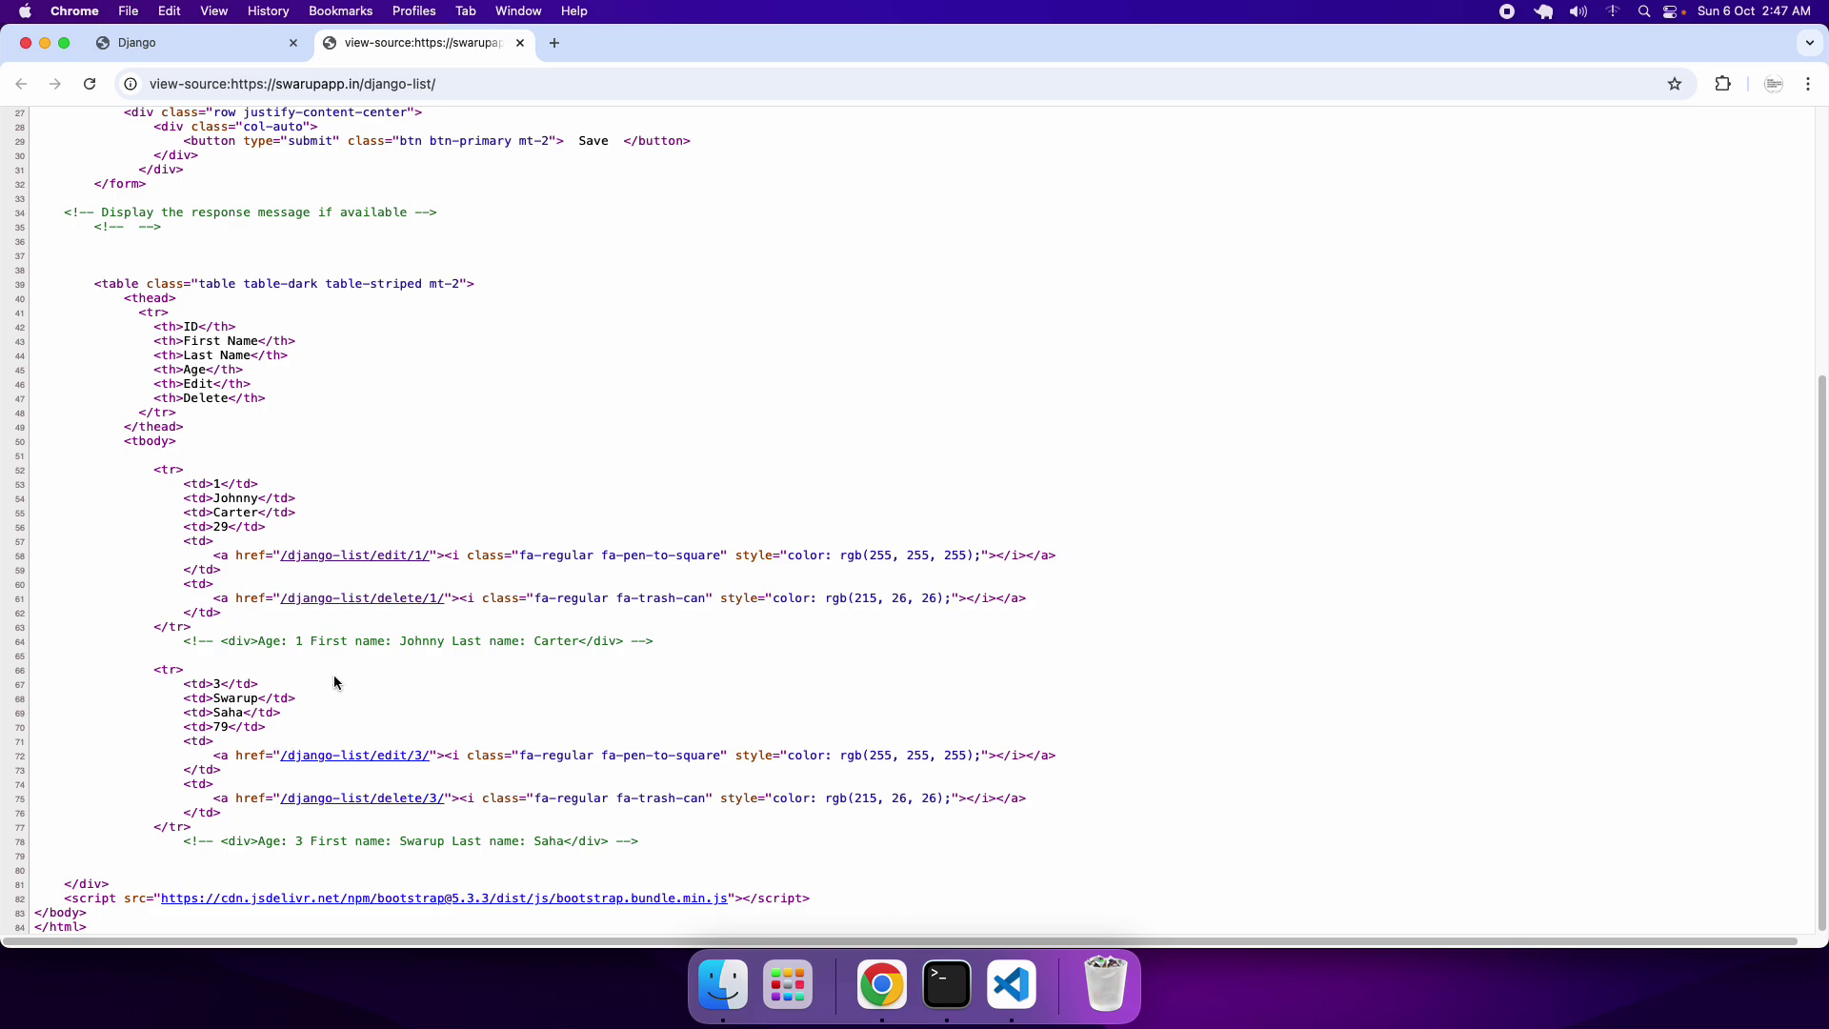
- Fill in the form with a first name, a last name and the age 27, and save it as a new record
click(225, 46)
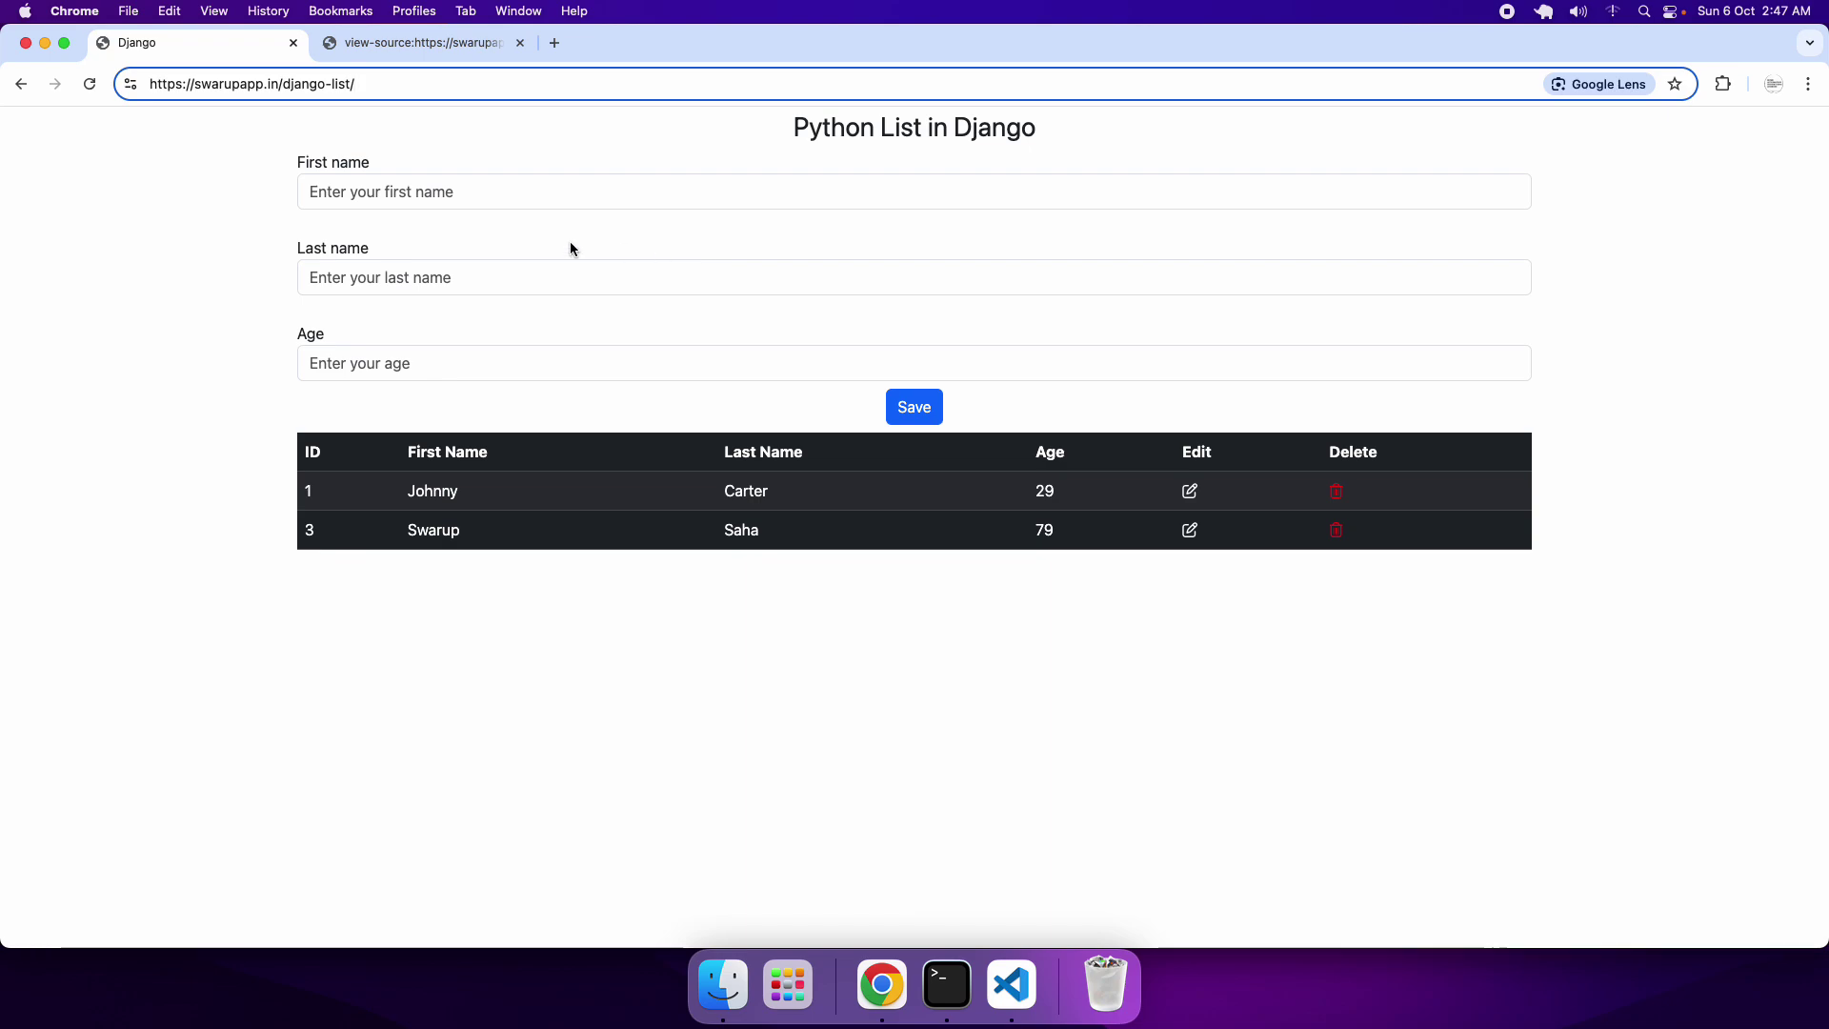
click(315, 189)
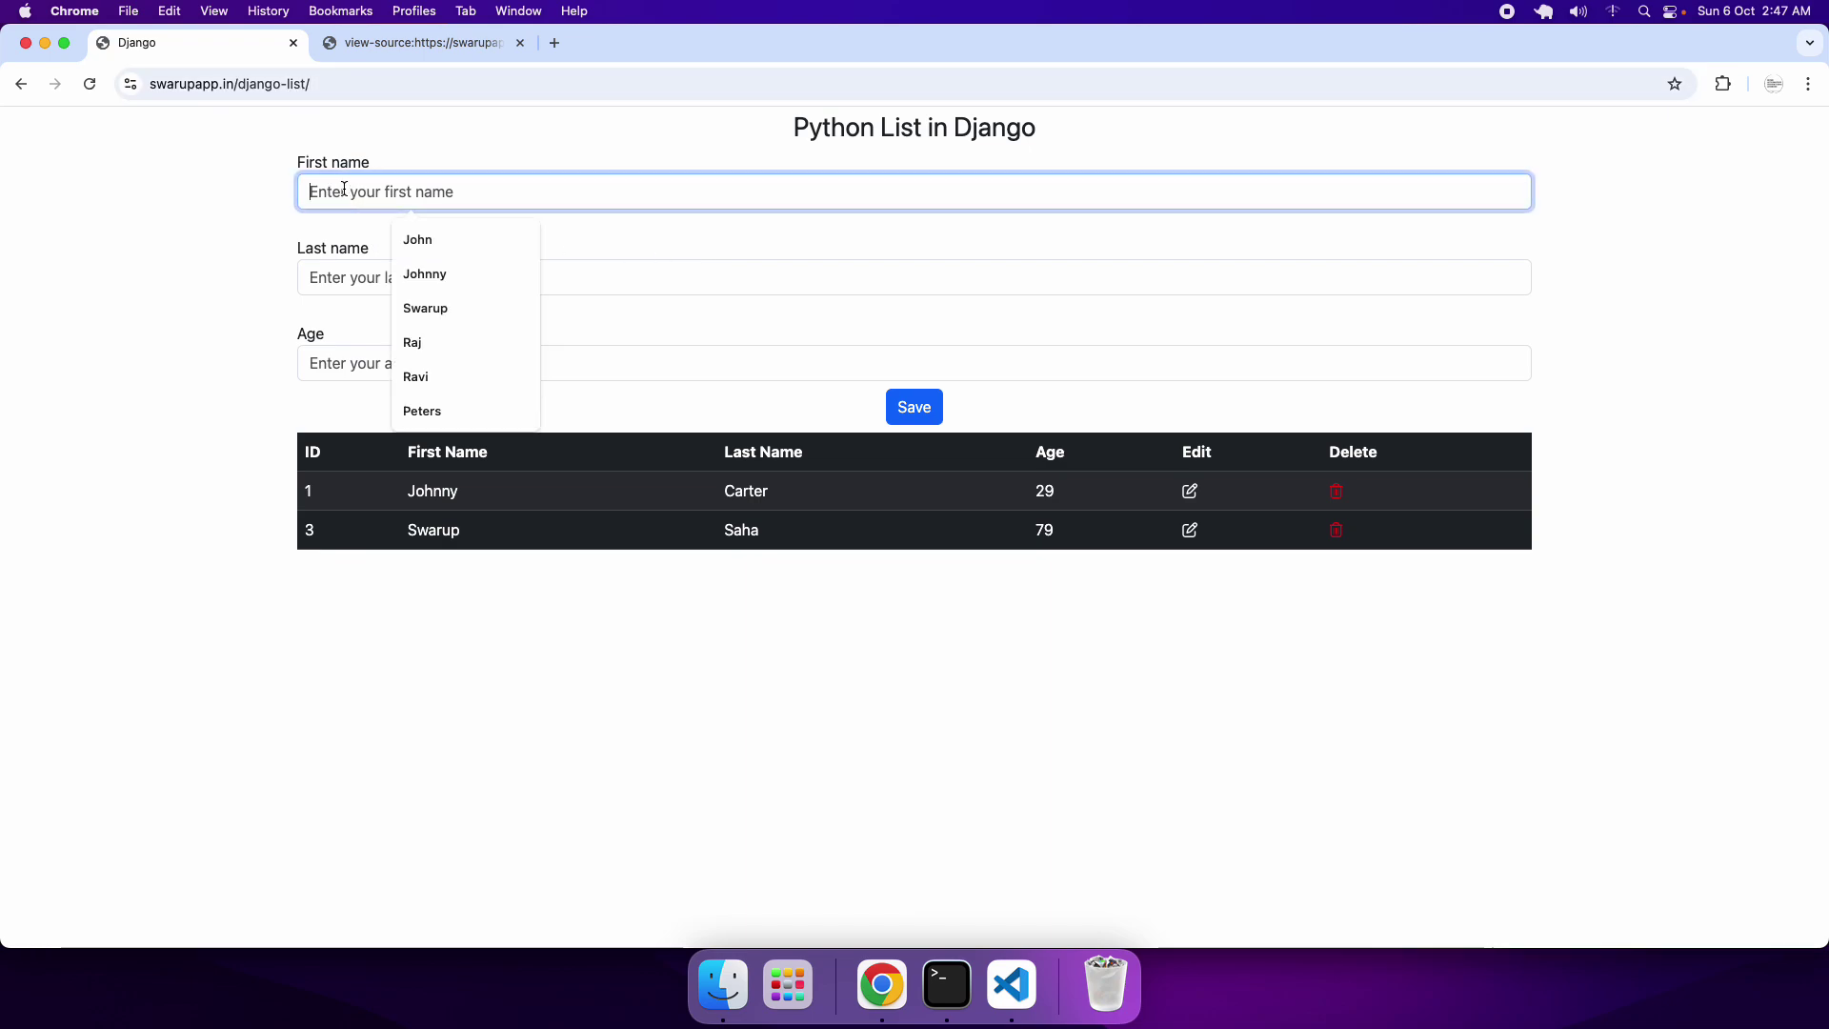
click(424, 409)
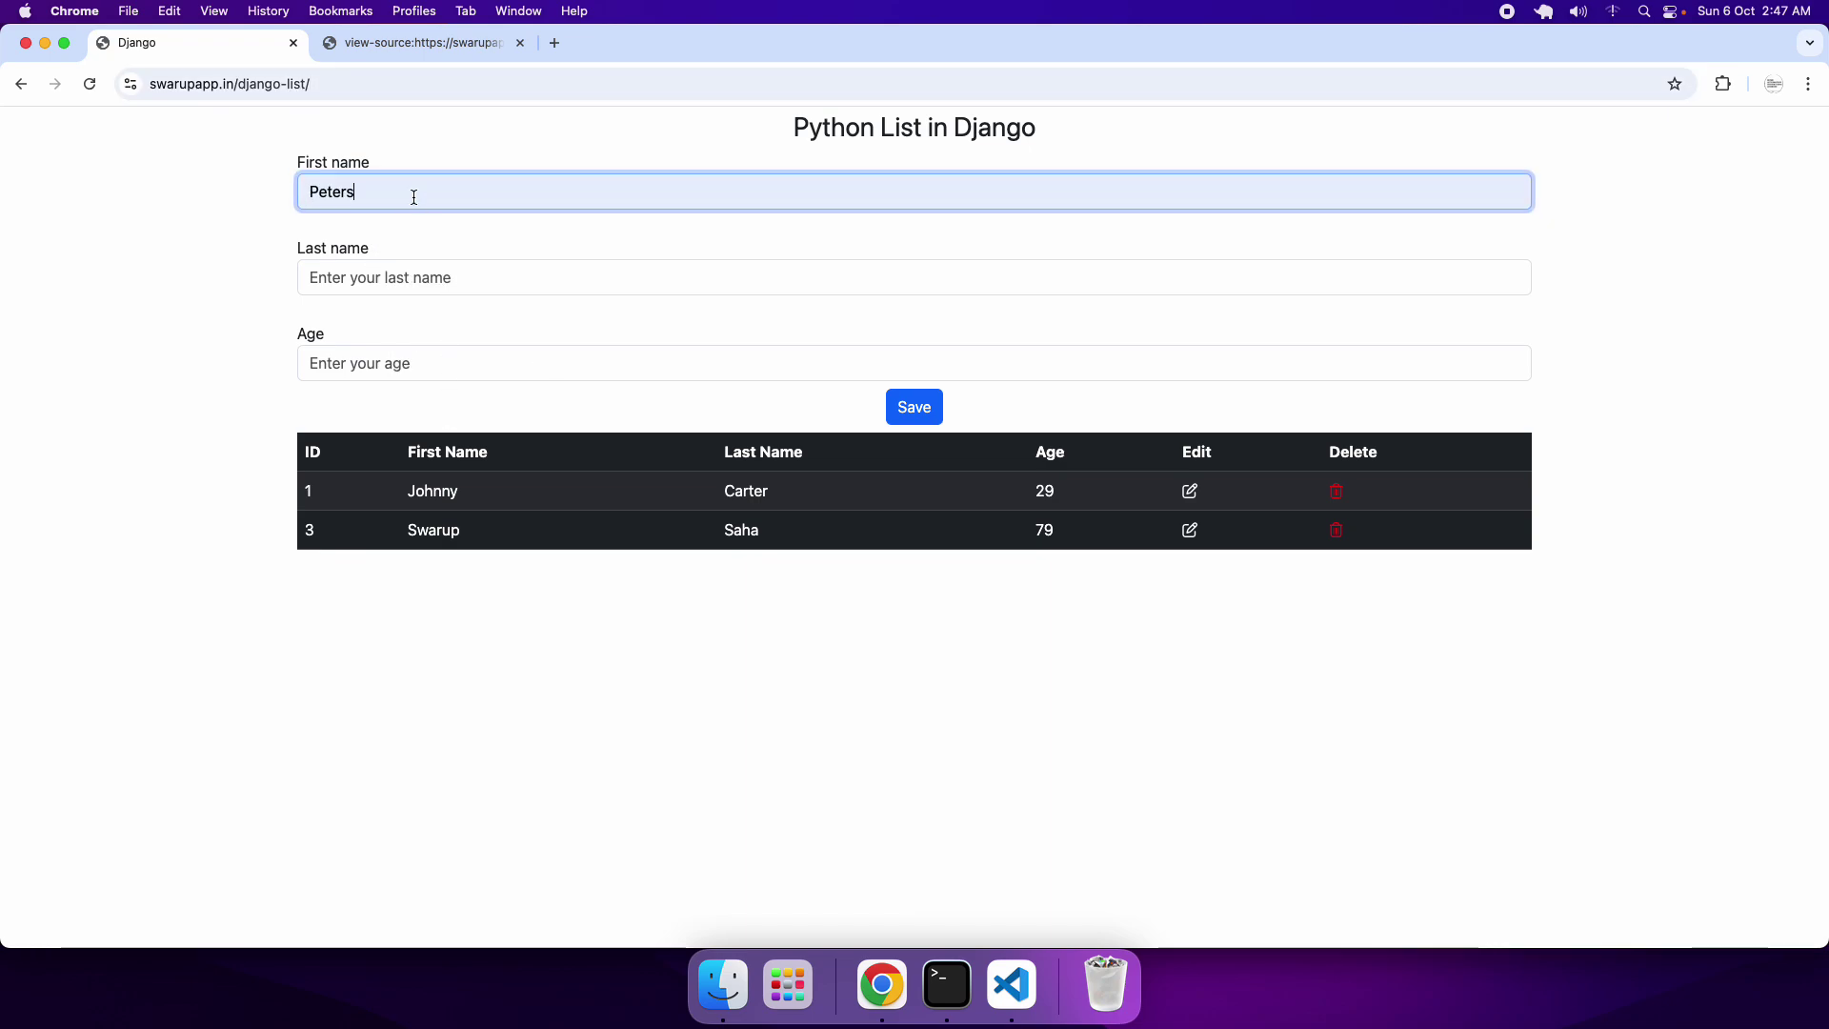
key(BackSpace)
click(332, 275)
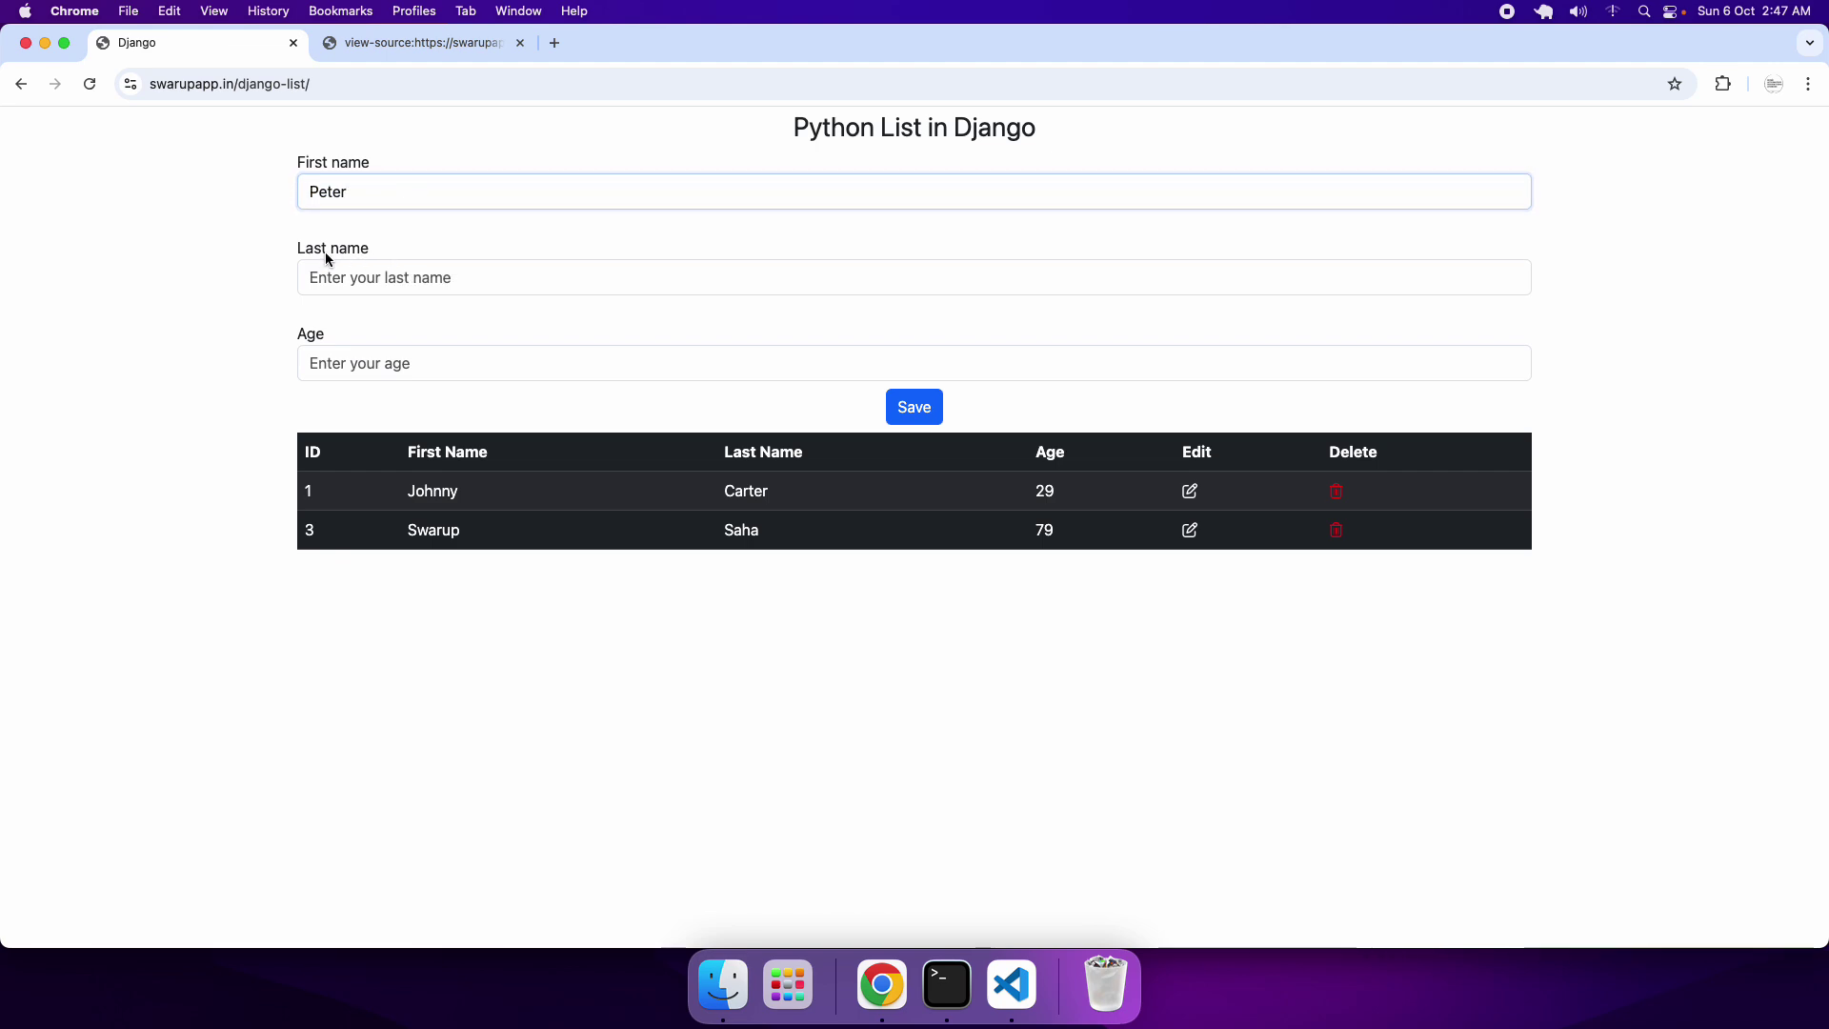
click(419, 496)
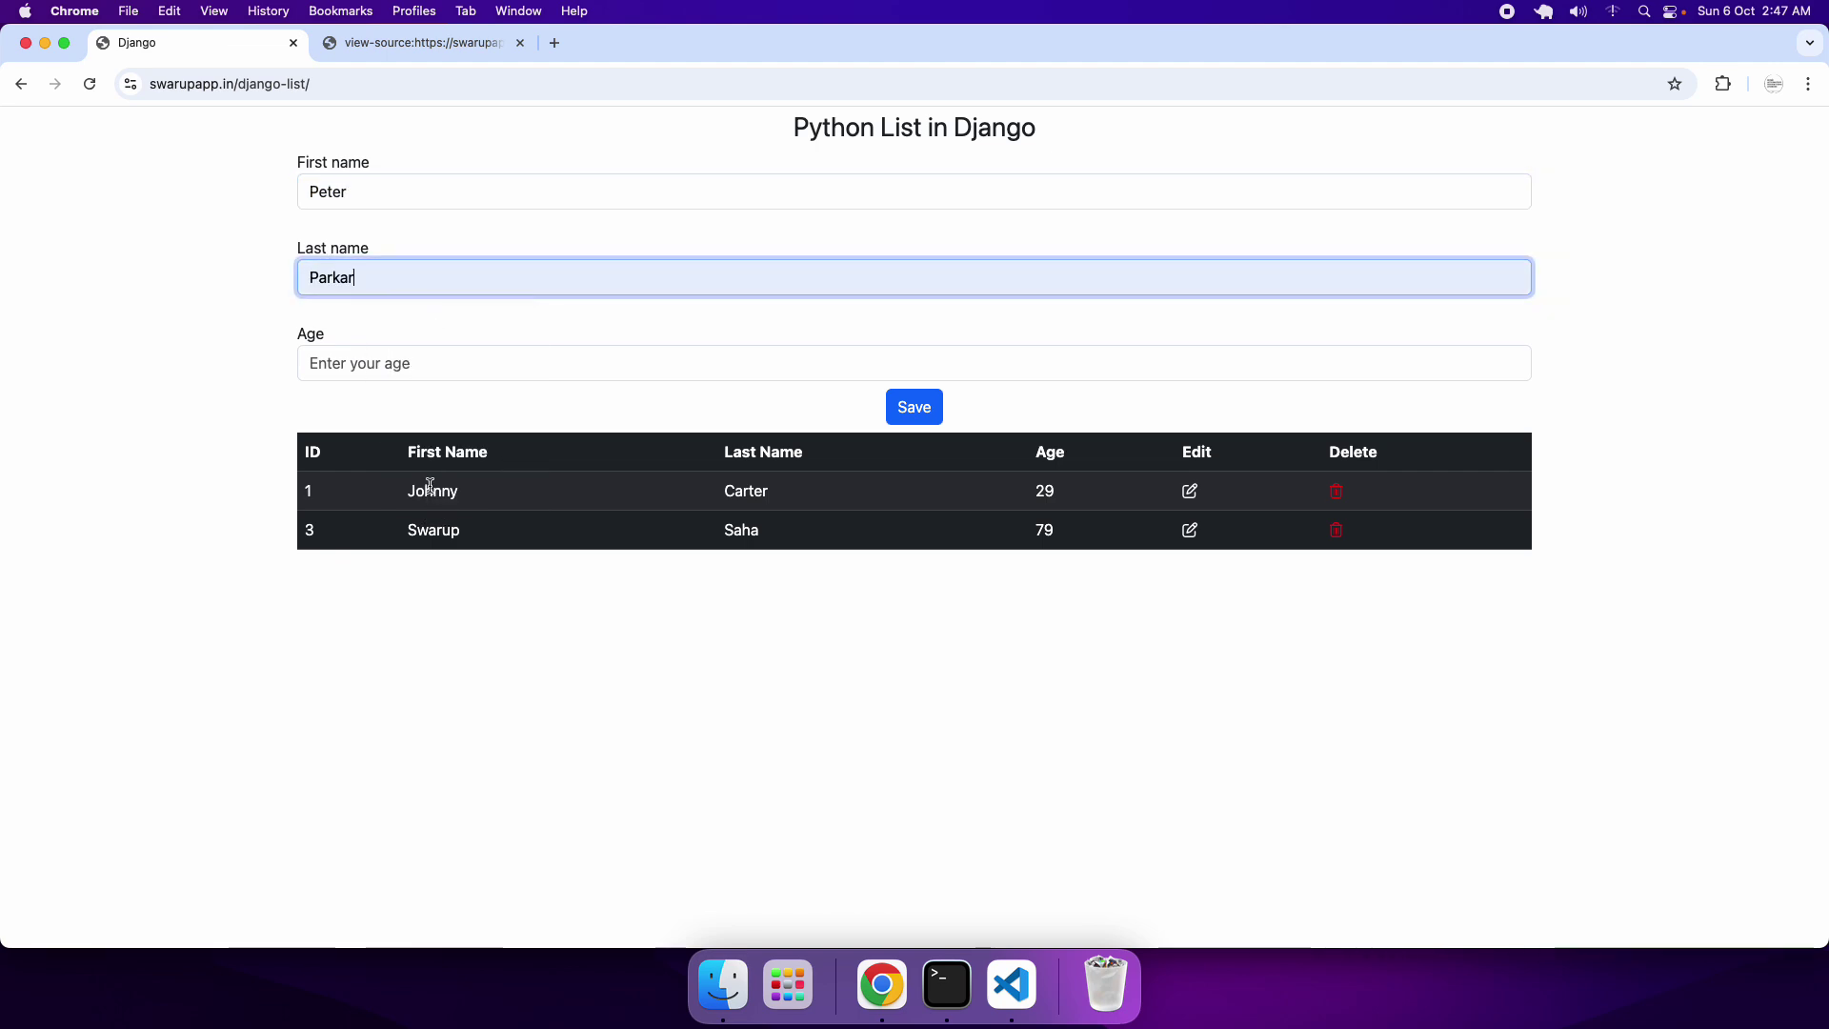
click(370, 363)
click(427, 519)
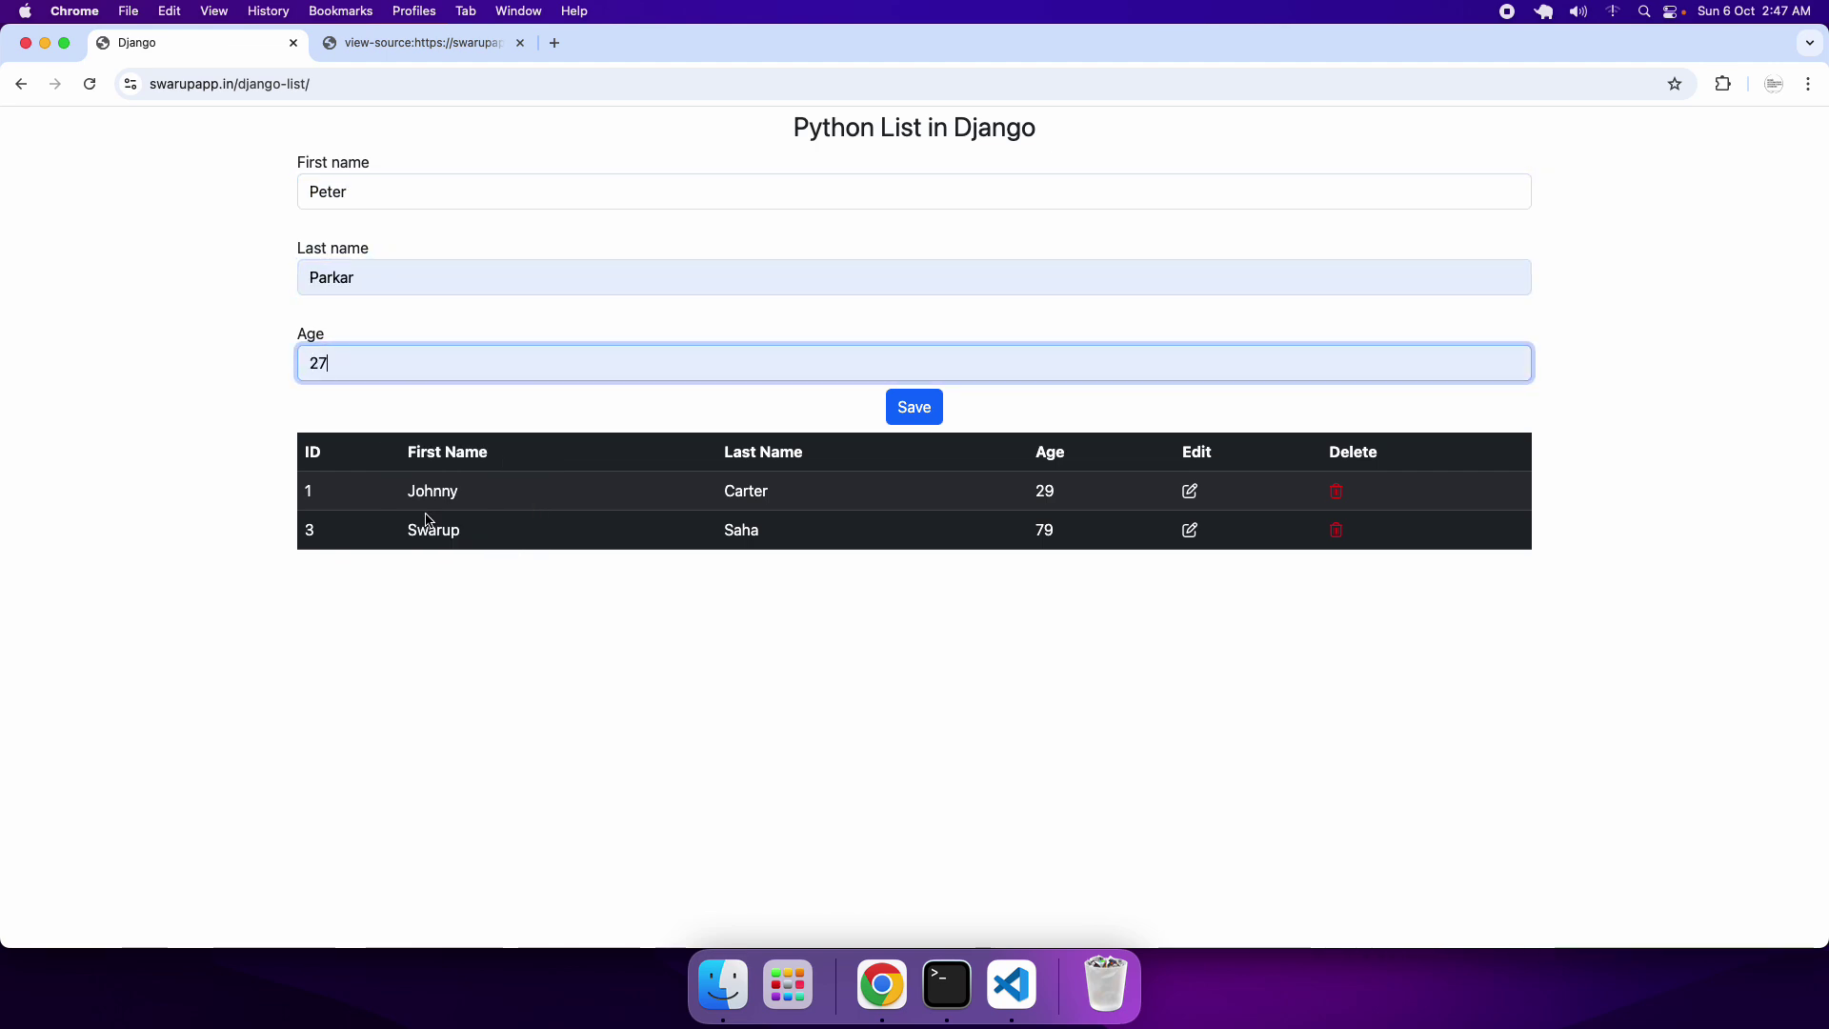
click(922, 412)
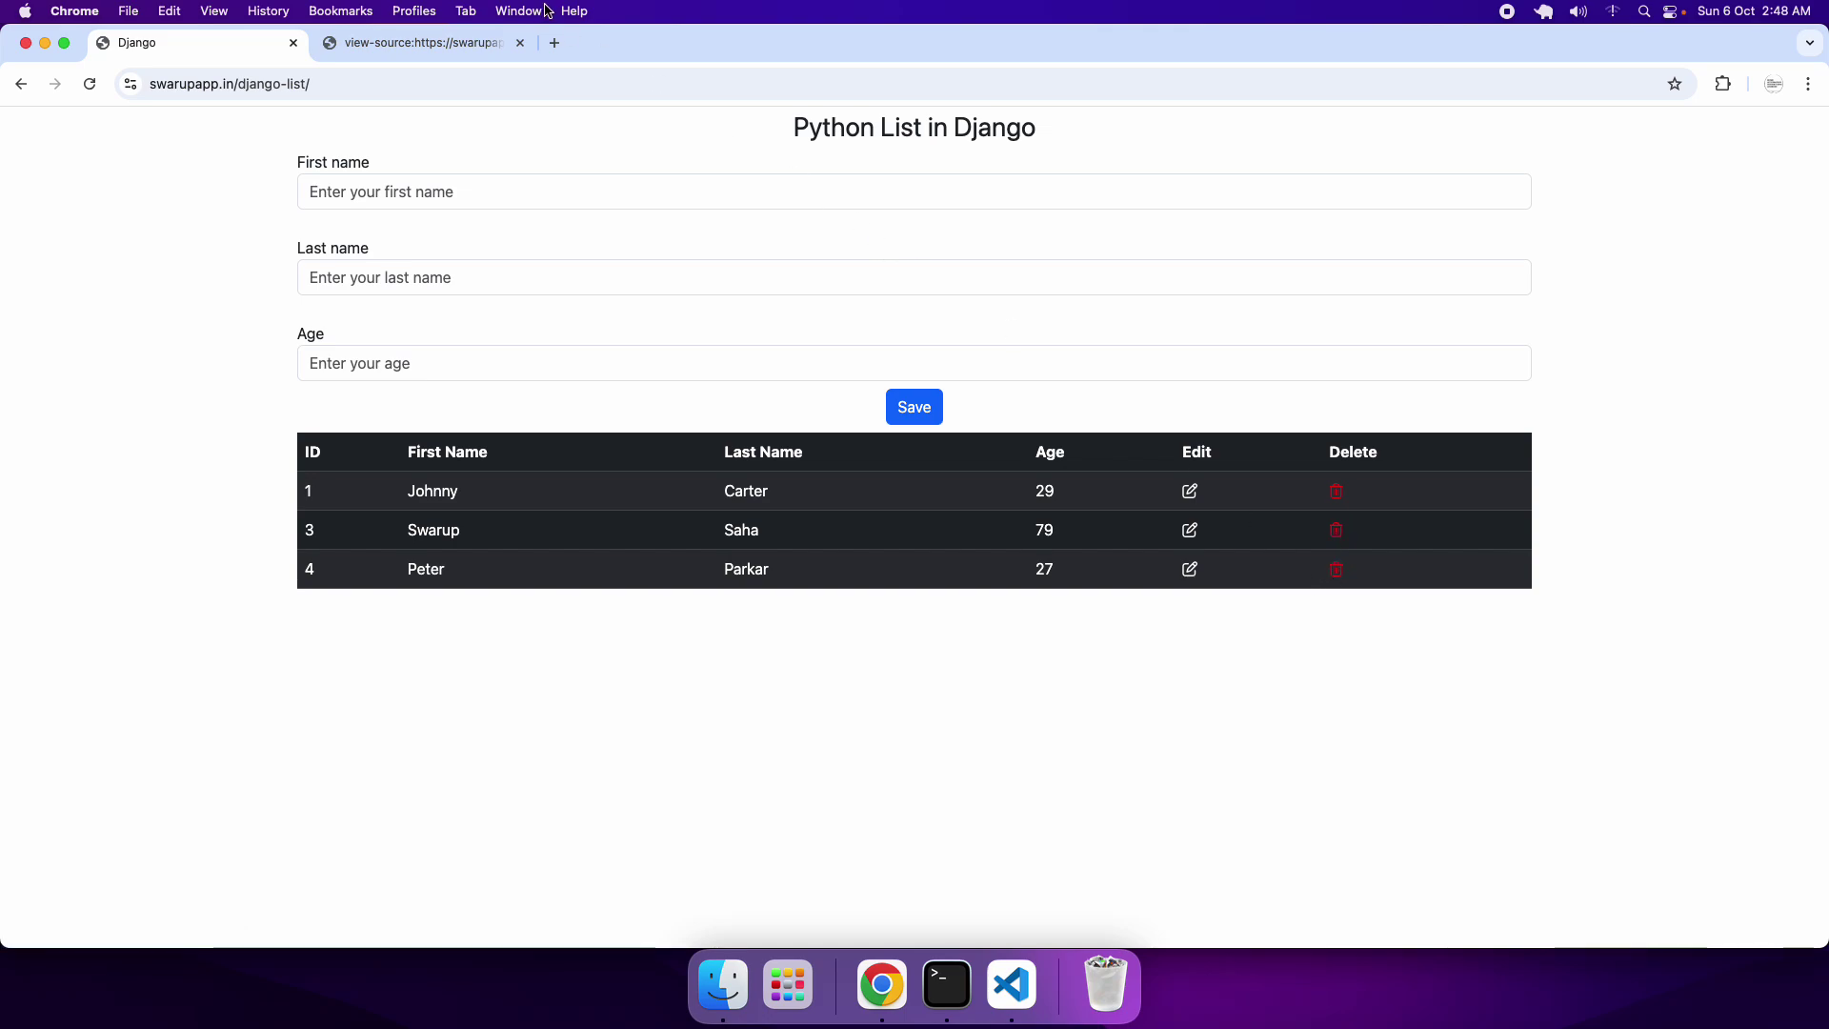
- Close the form and source pages and reopen swarupapp.in/django-list in a new tab
click(556, 44)
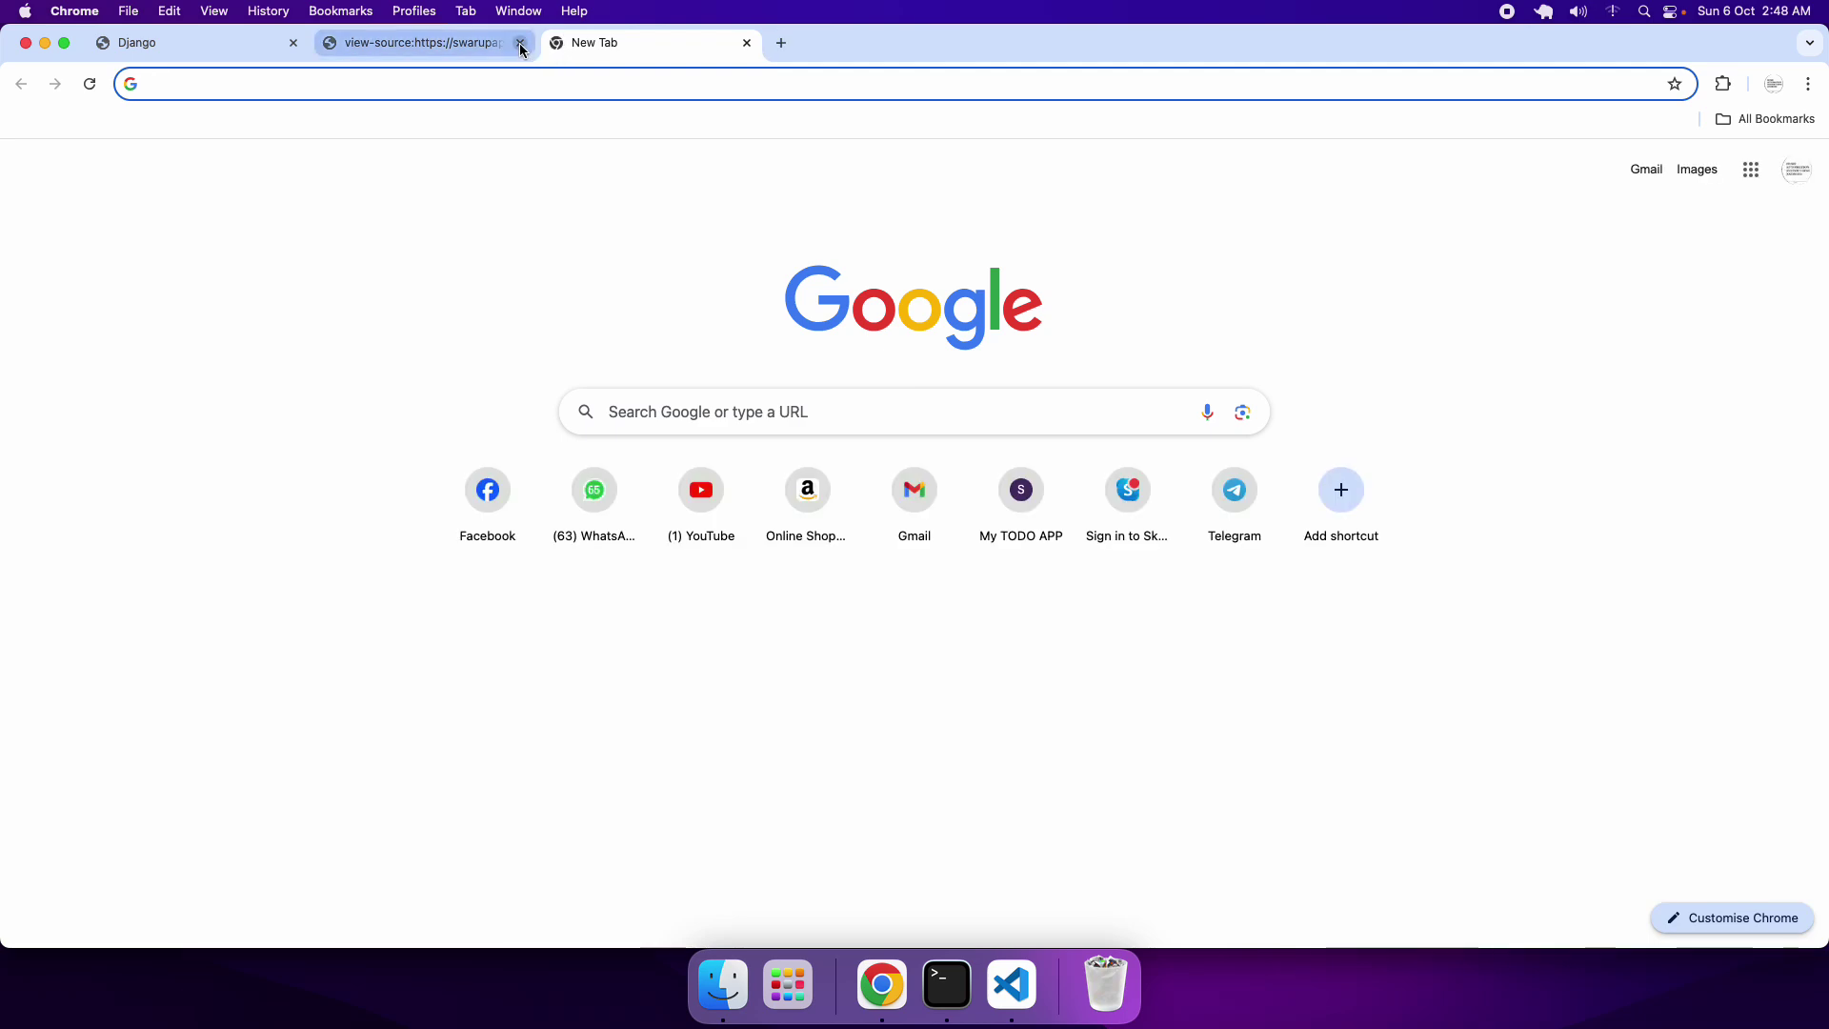
click(520, 42)
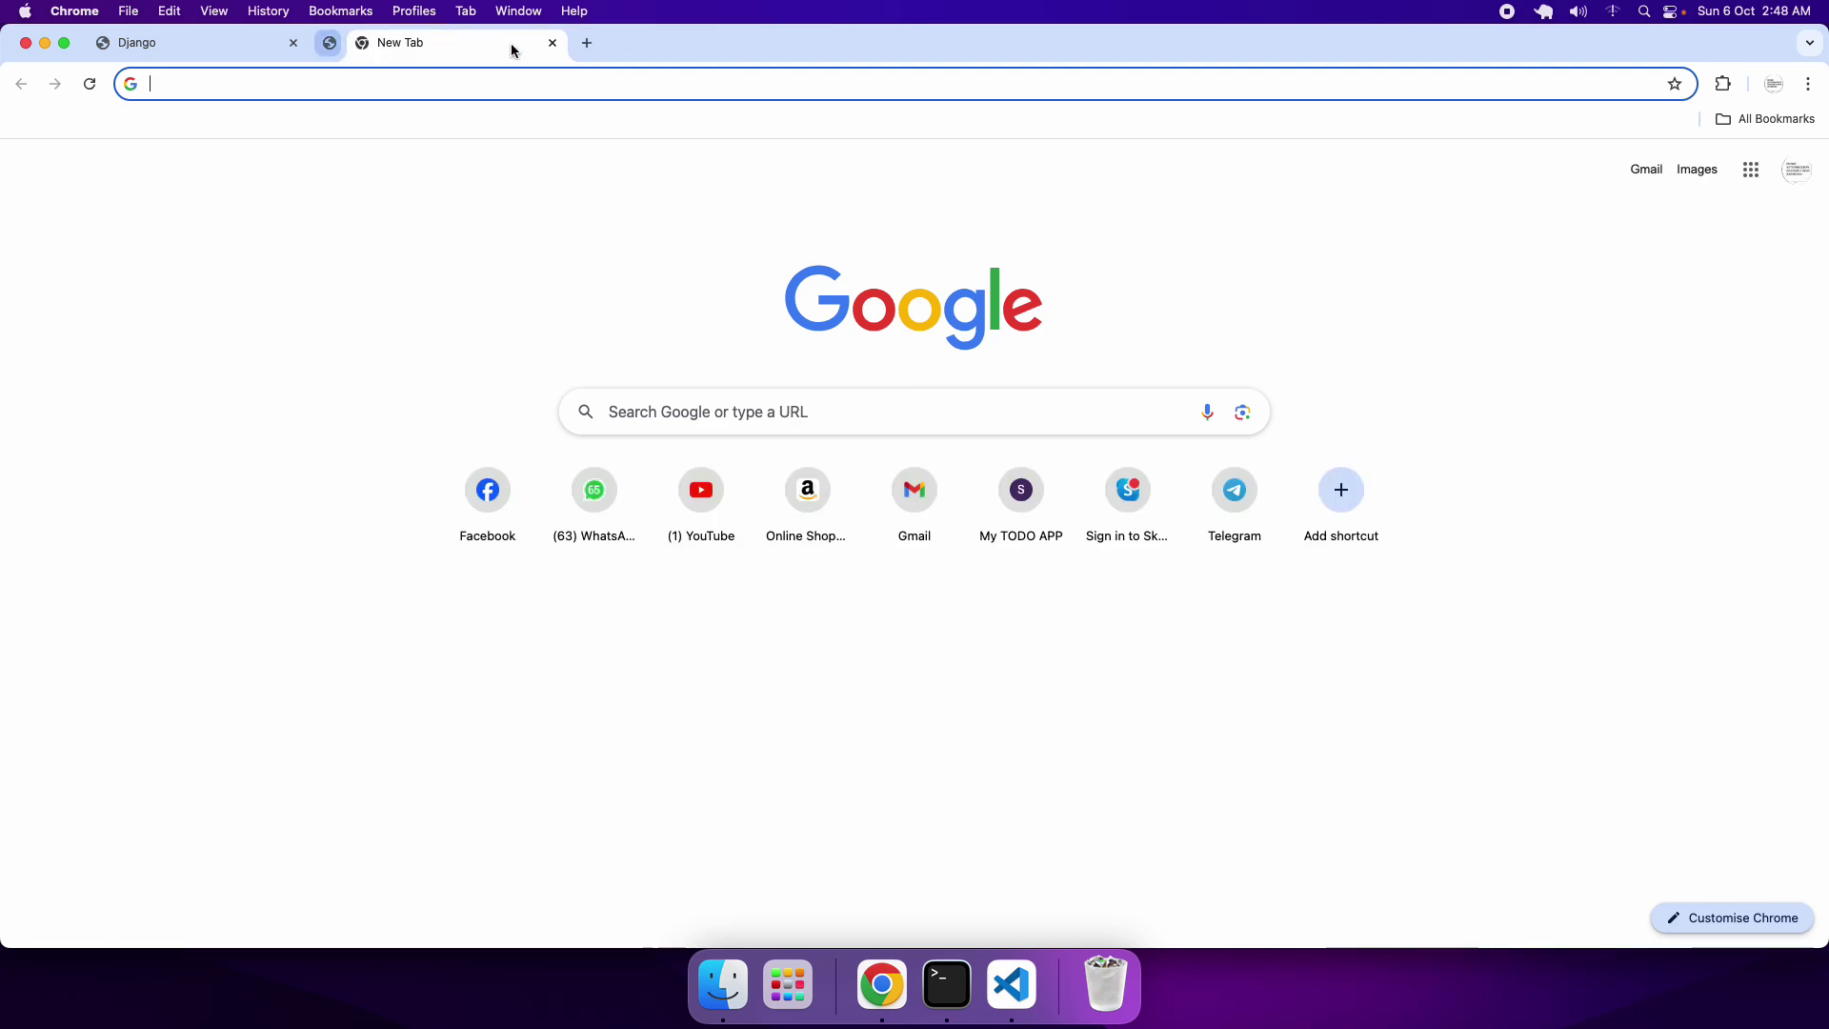
click(294, 44)
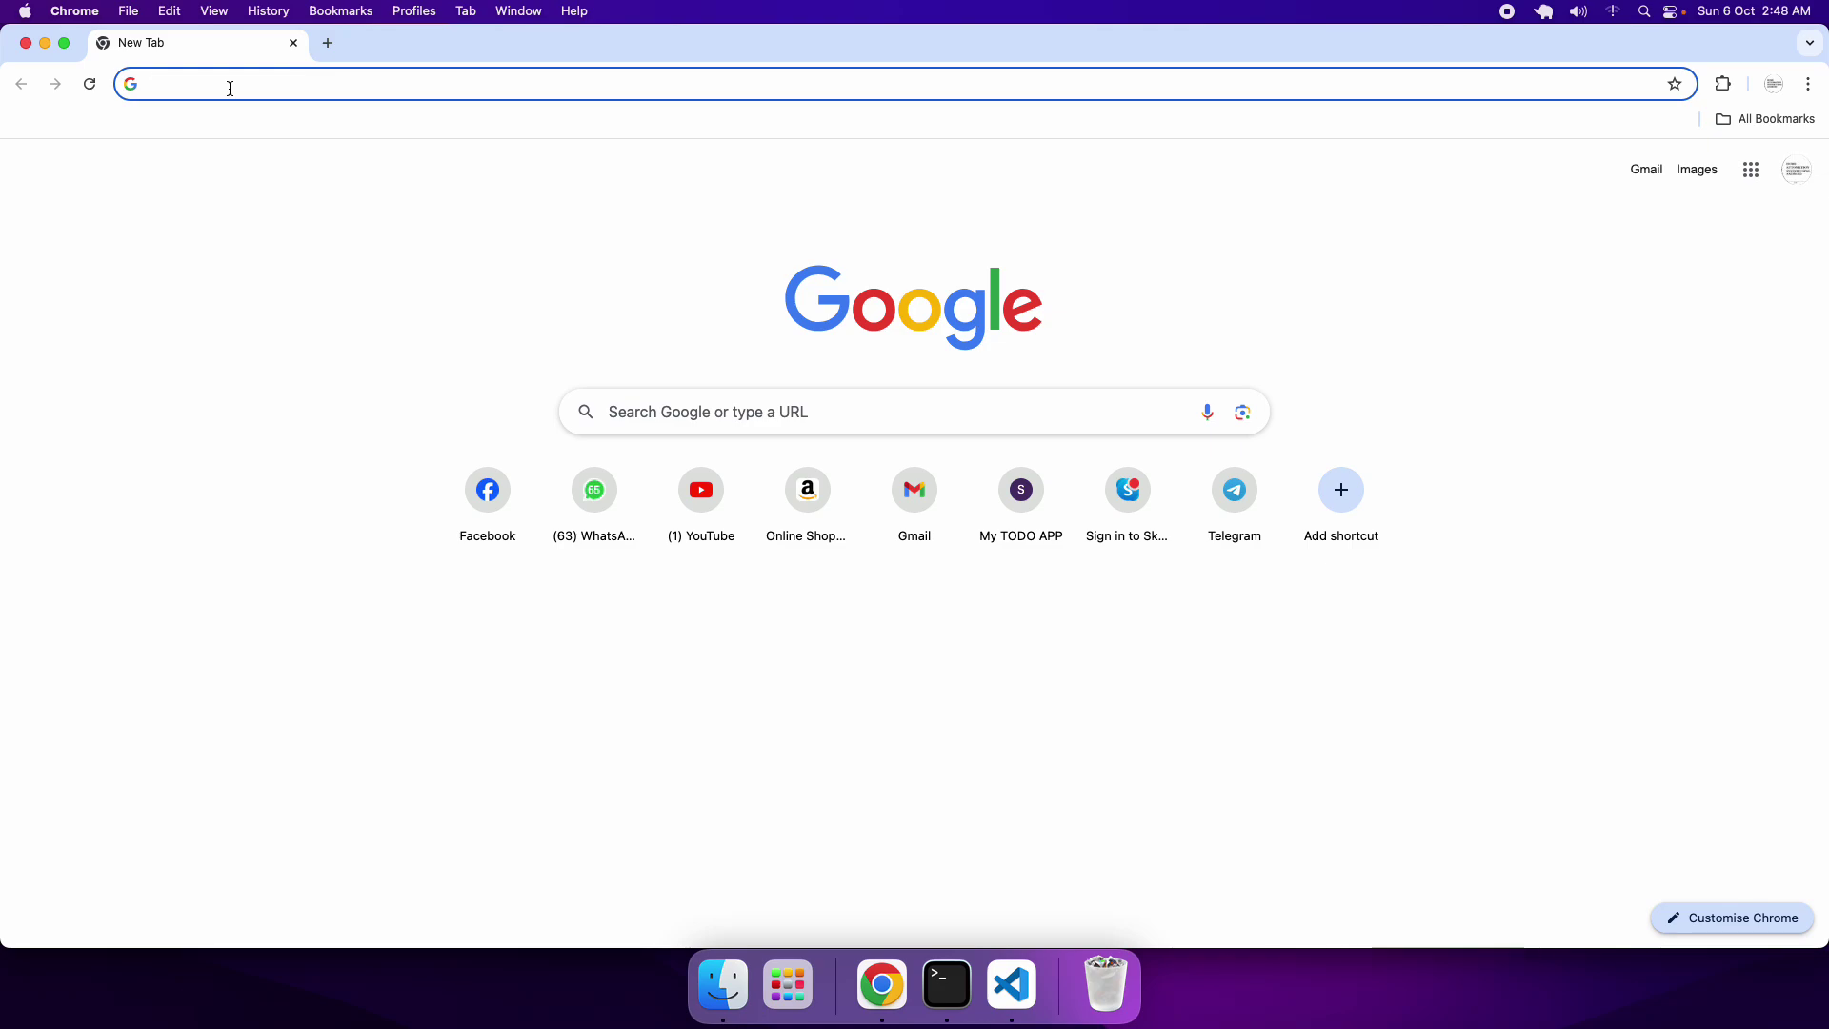
text(swarupapp.in/django-list)
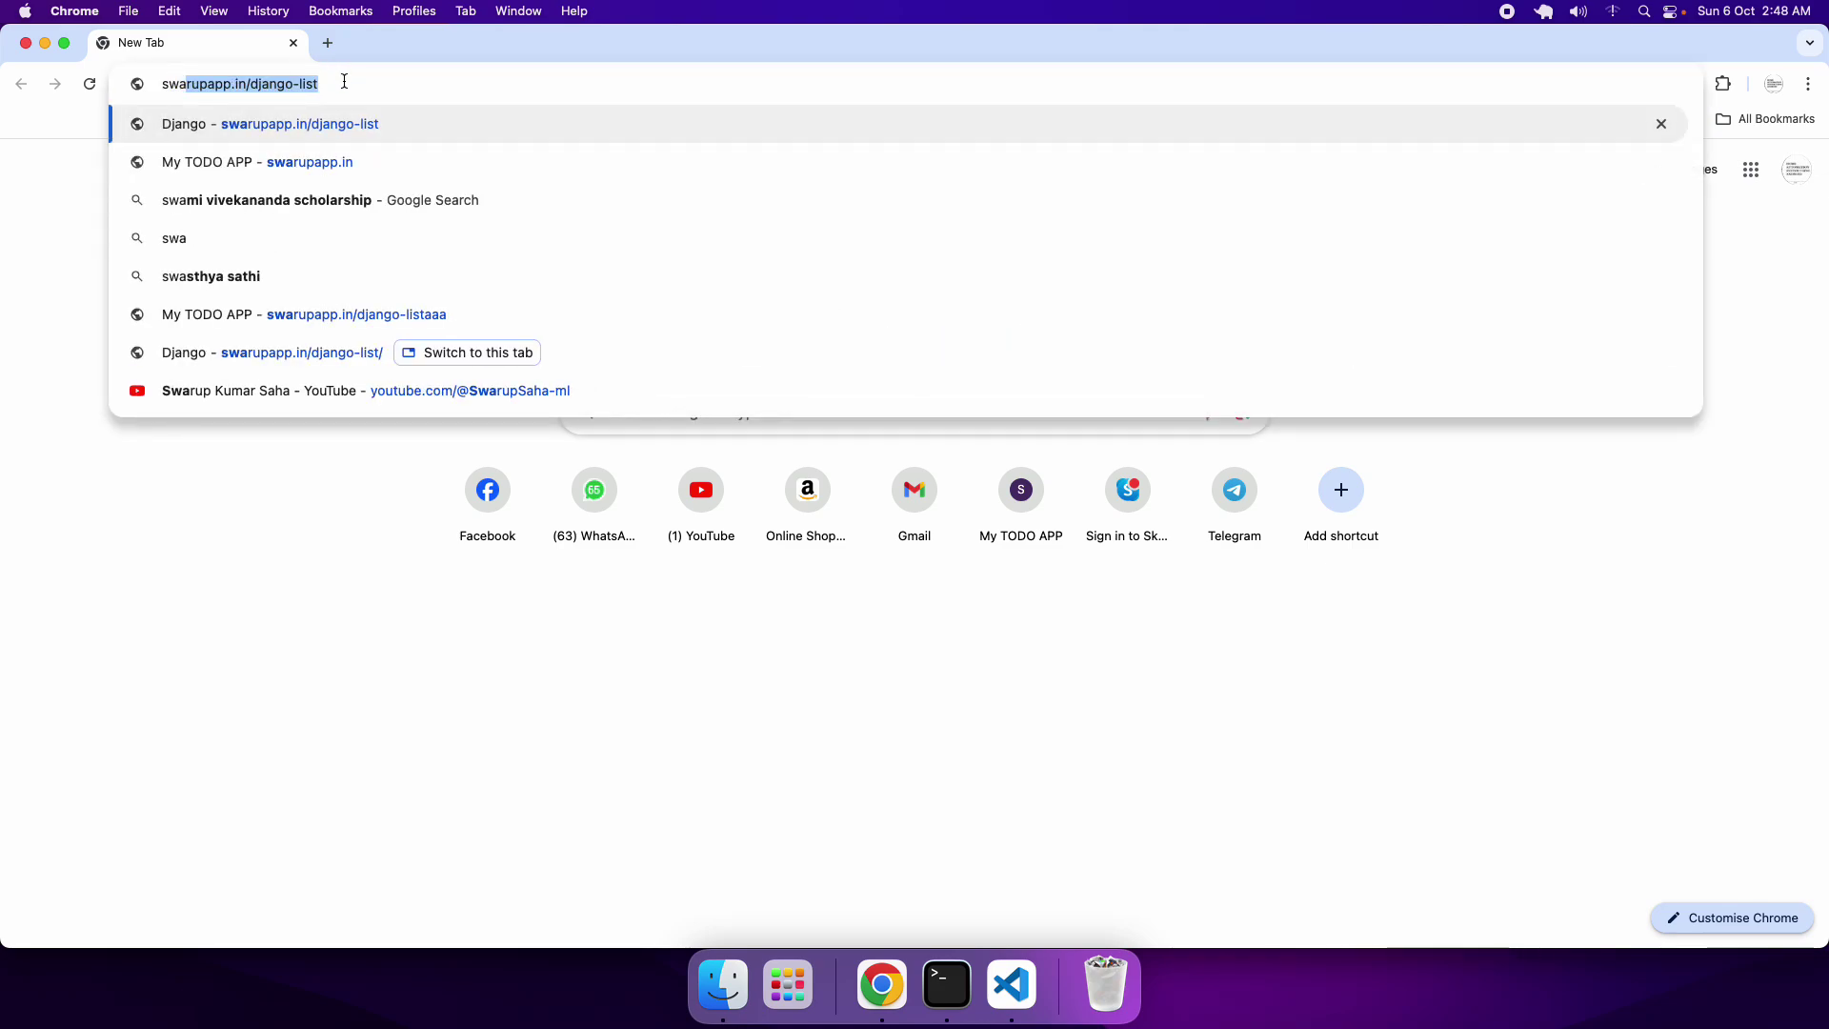
key(Right)
key(Return)
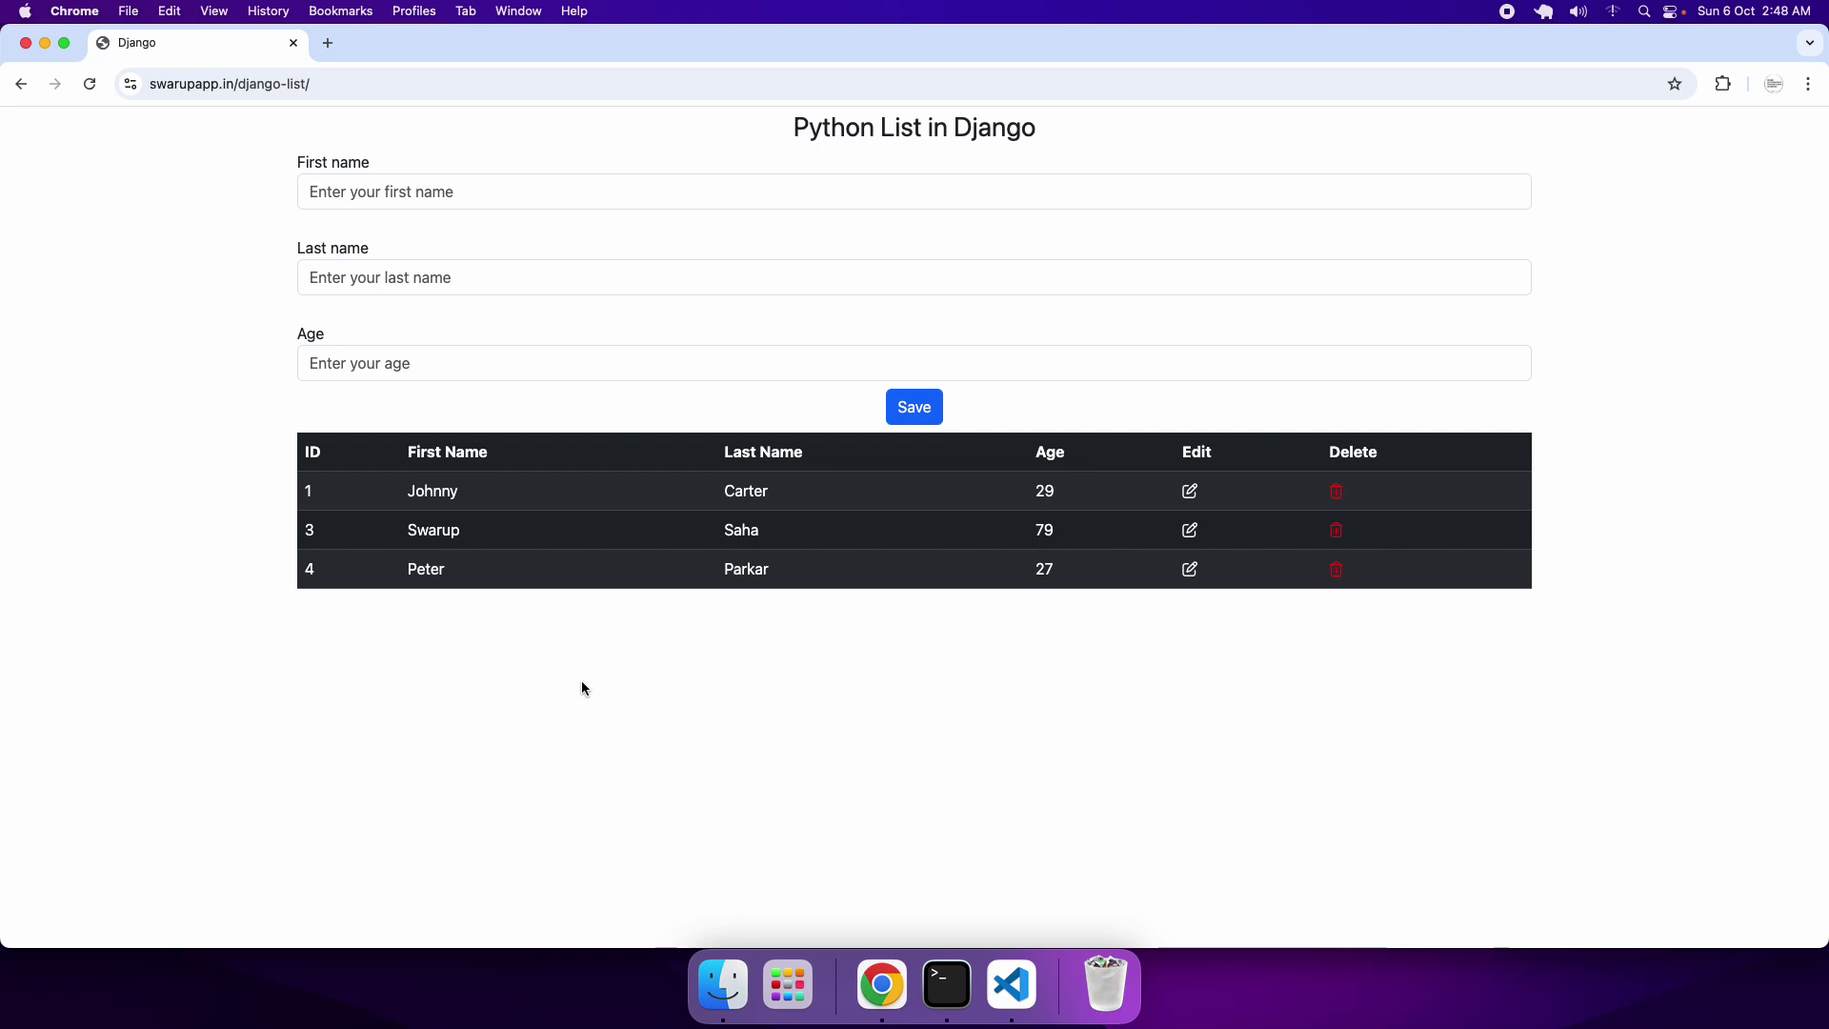
- Set the age of the record with ID 3 to 81 and save the changes
click(1190, 531)
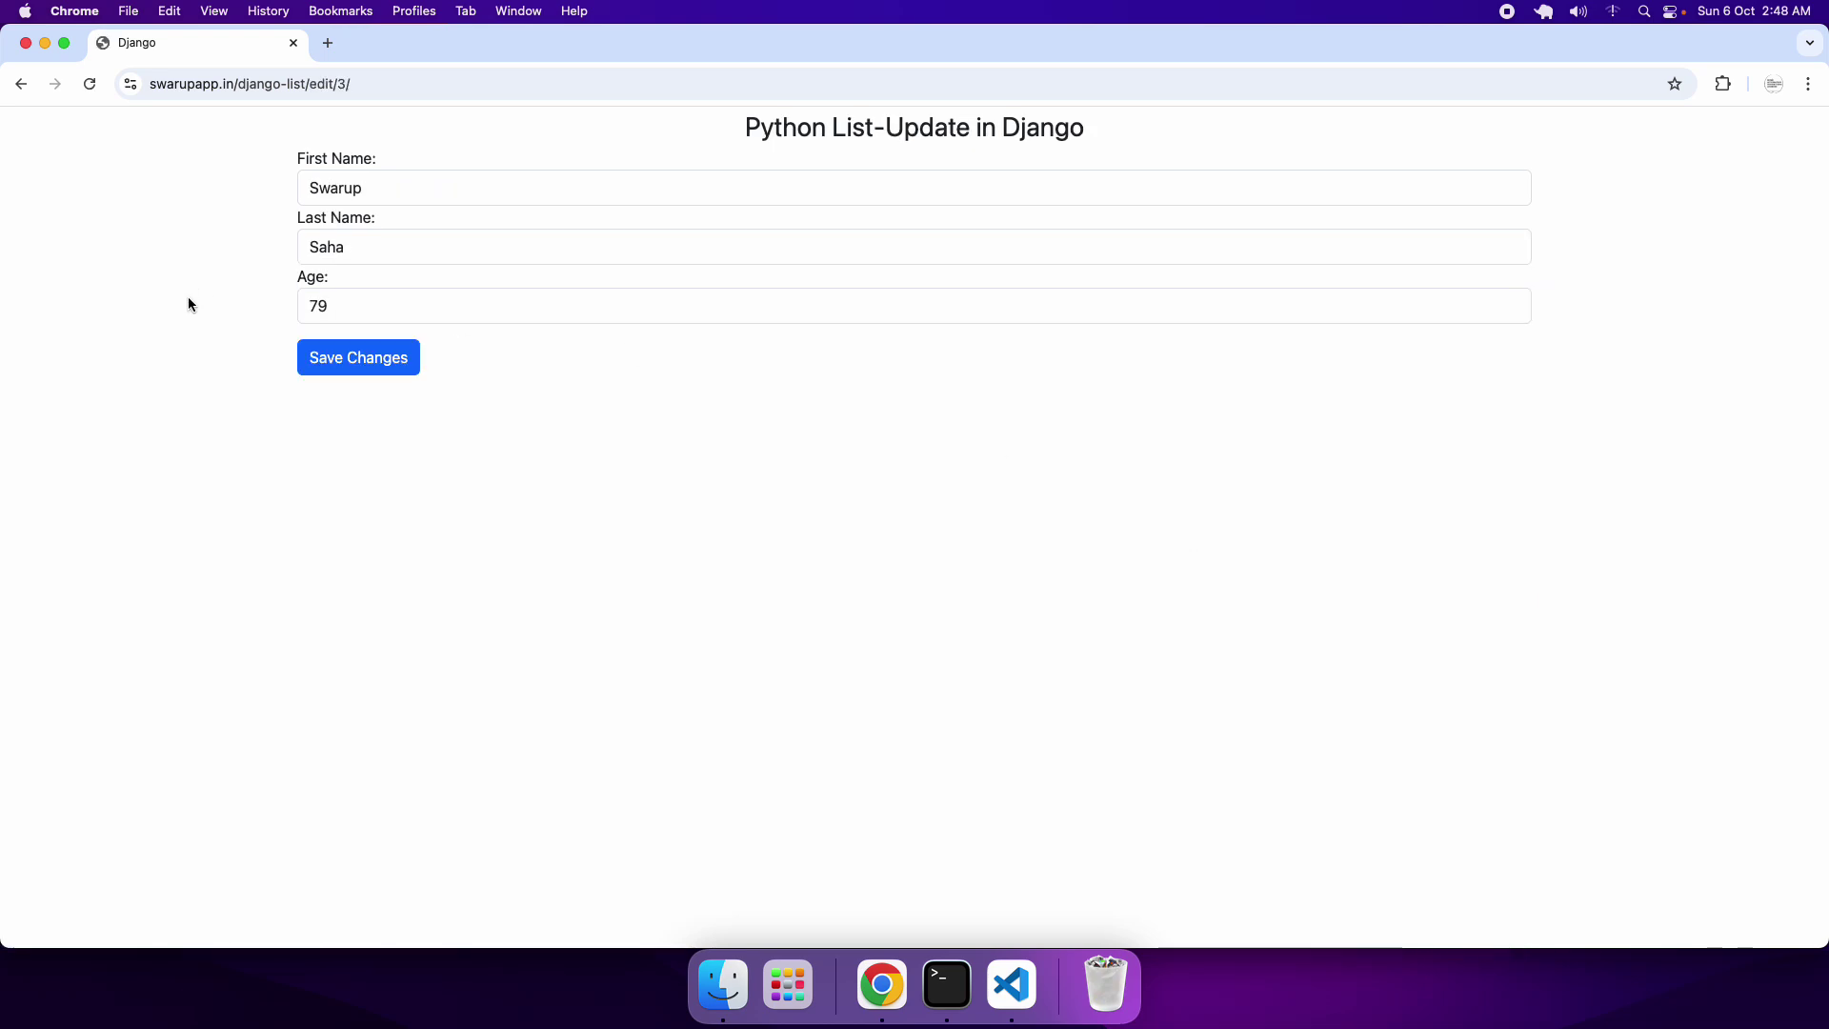
click(332, 307)
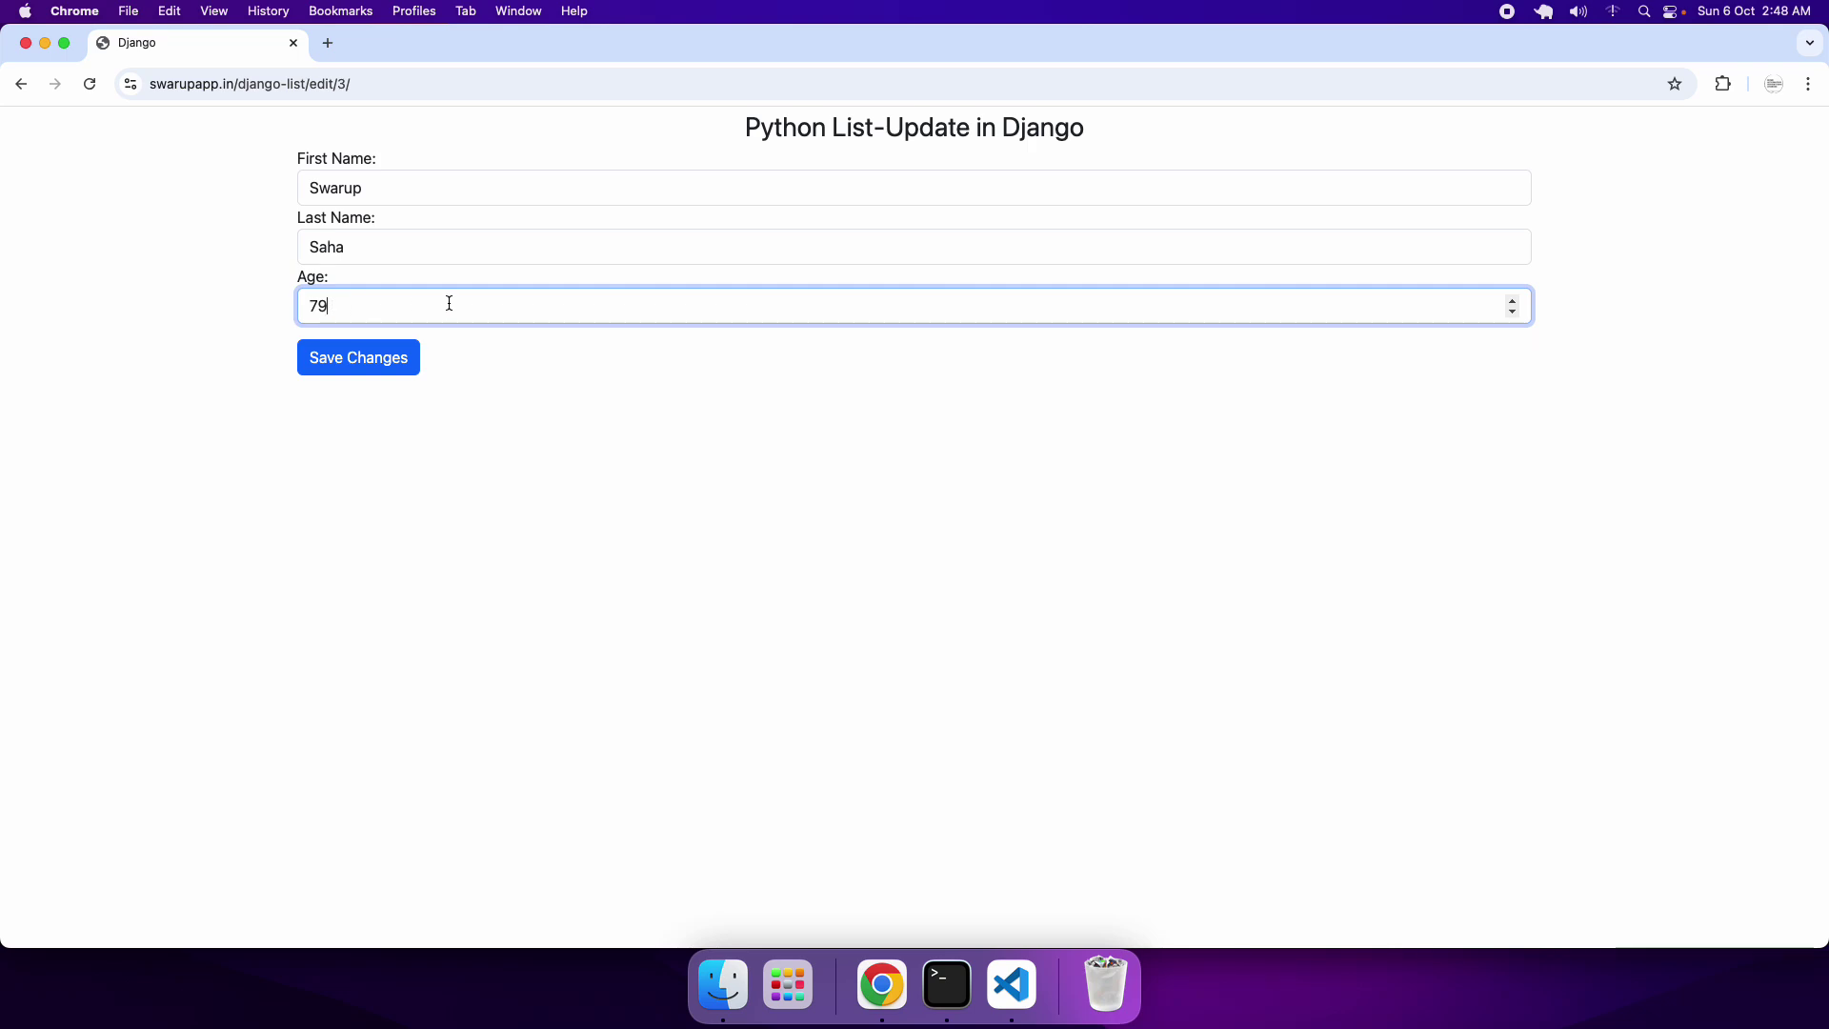
key(BackSpace)
key(BackSpace)
text(81)
click(390, 370)
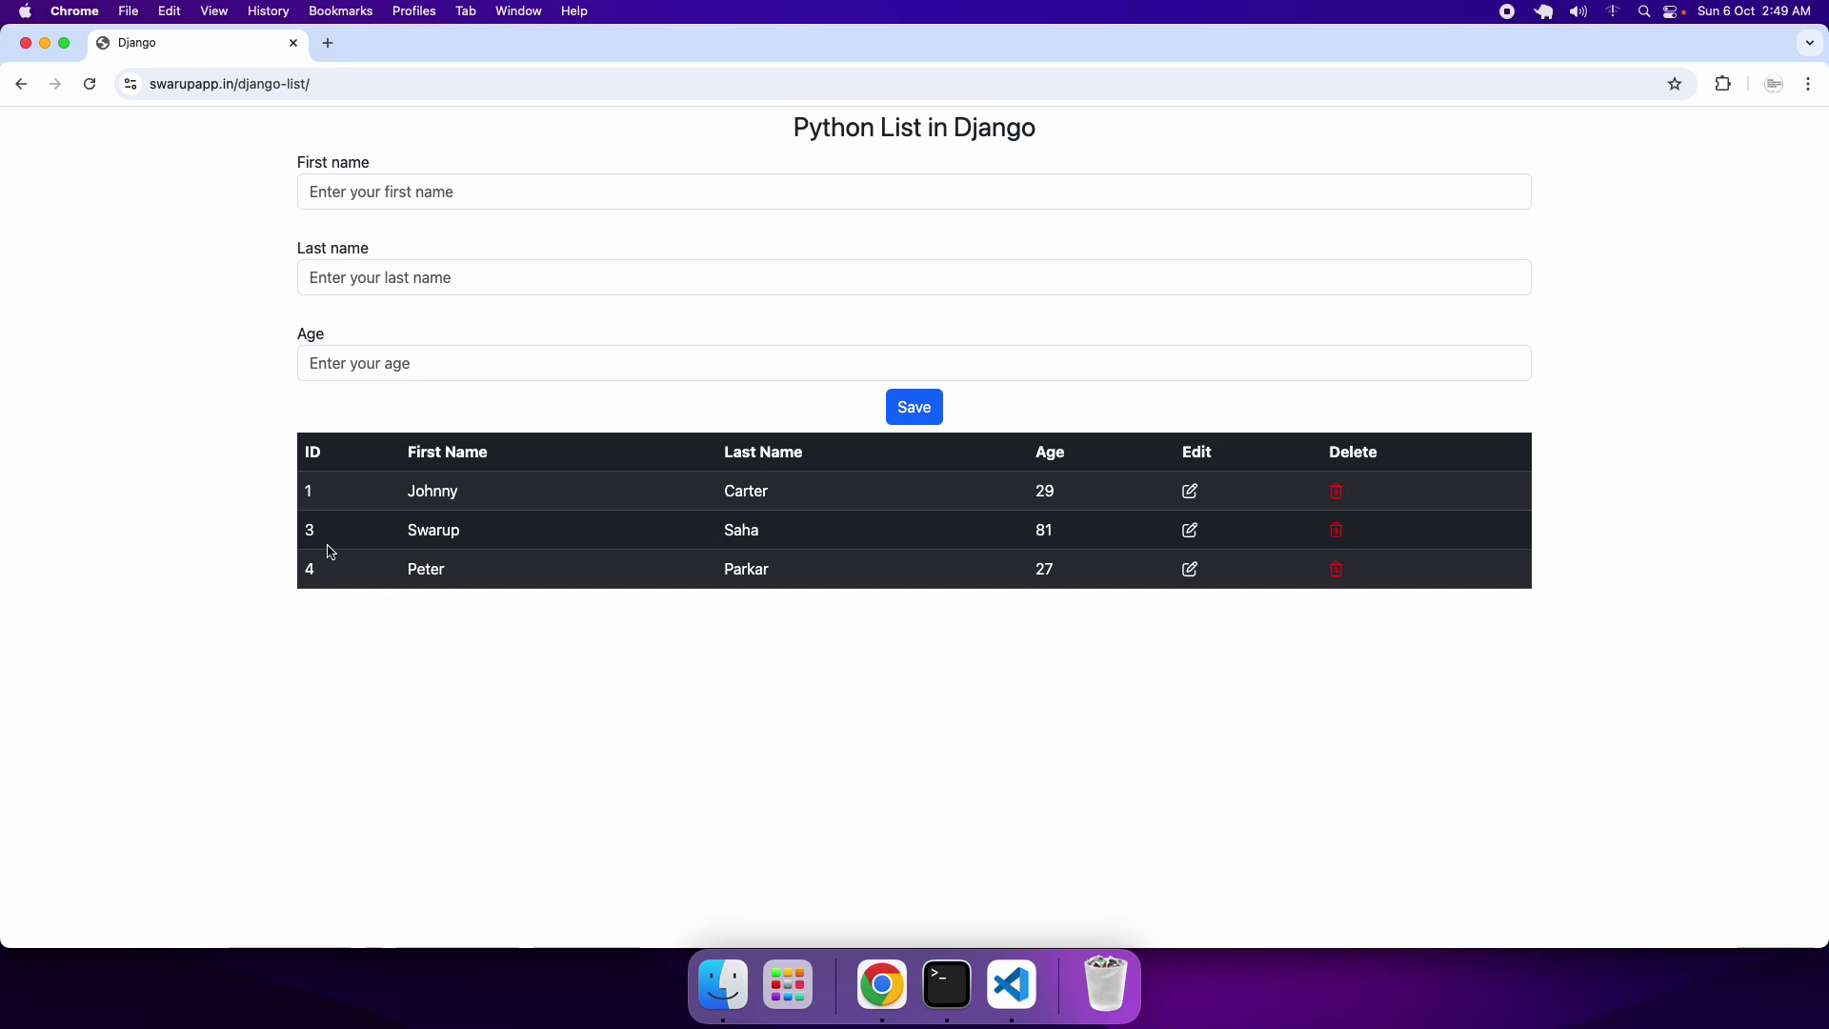
- Open the edit form of the record with ID 3 and examine its address and prefilled first name field
click(1189, 537)
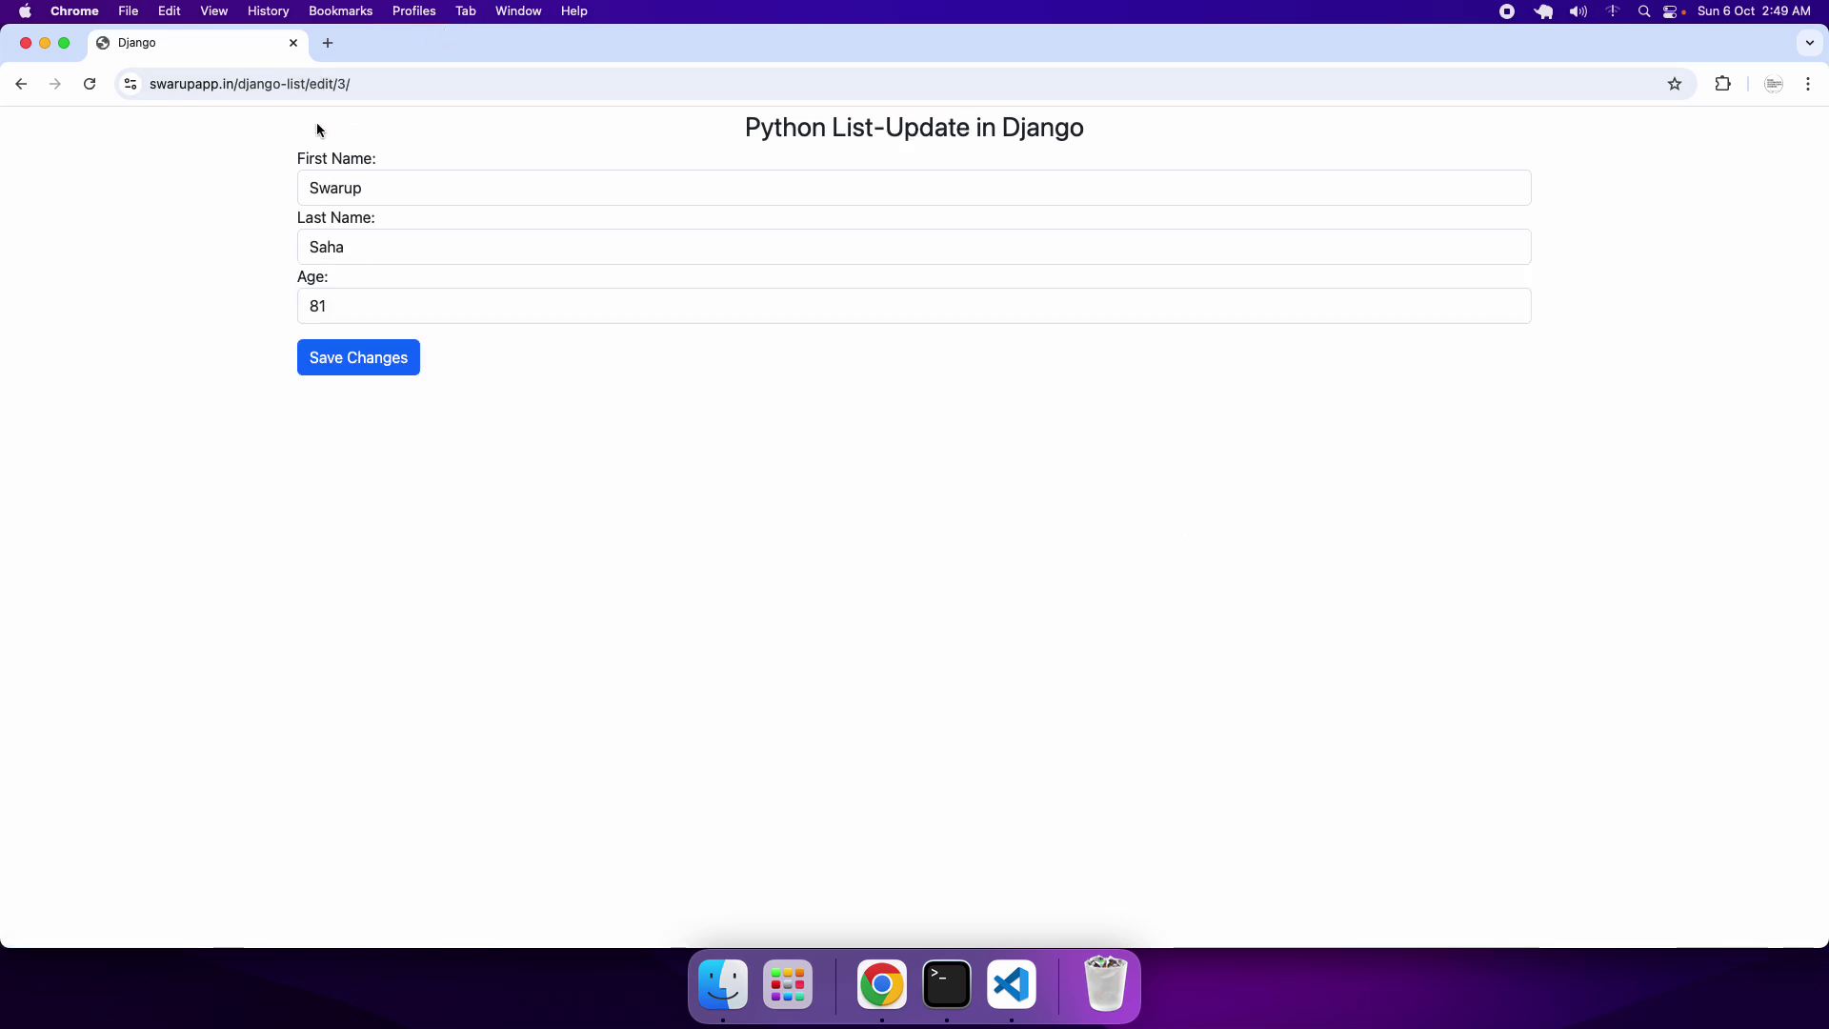
double_click(327, 83)
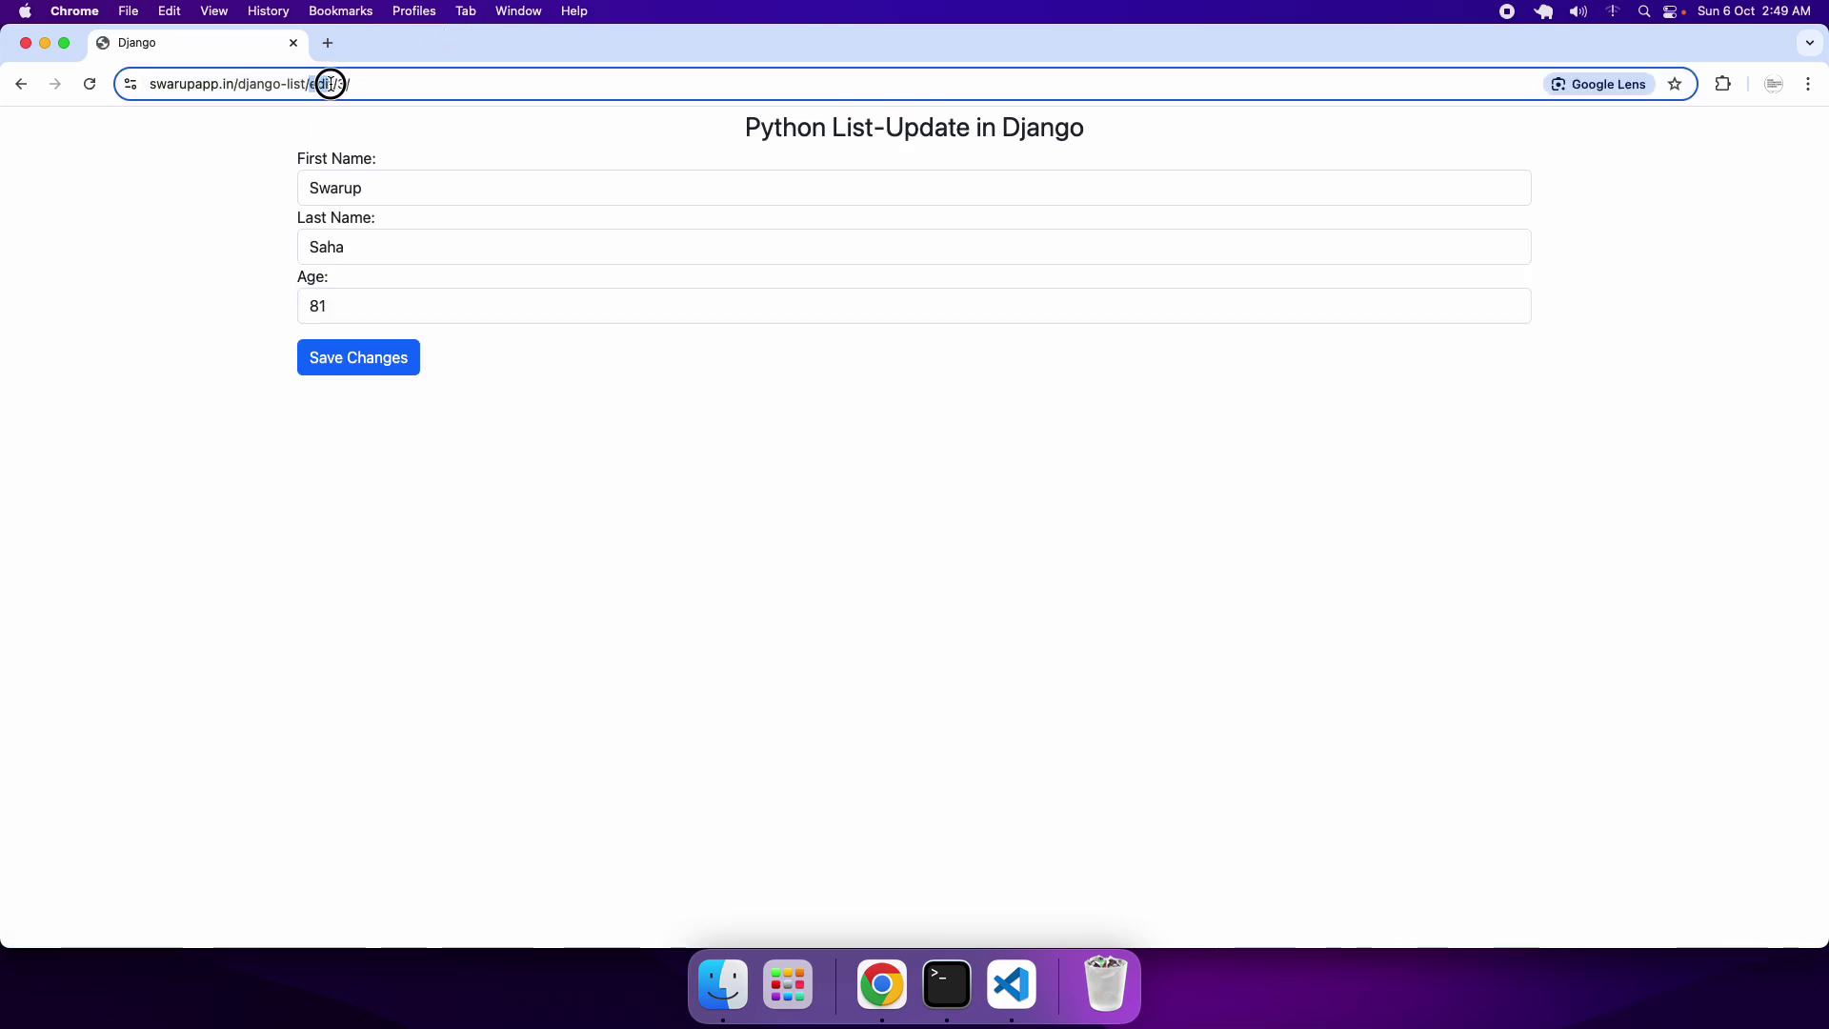
click(413, 83)
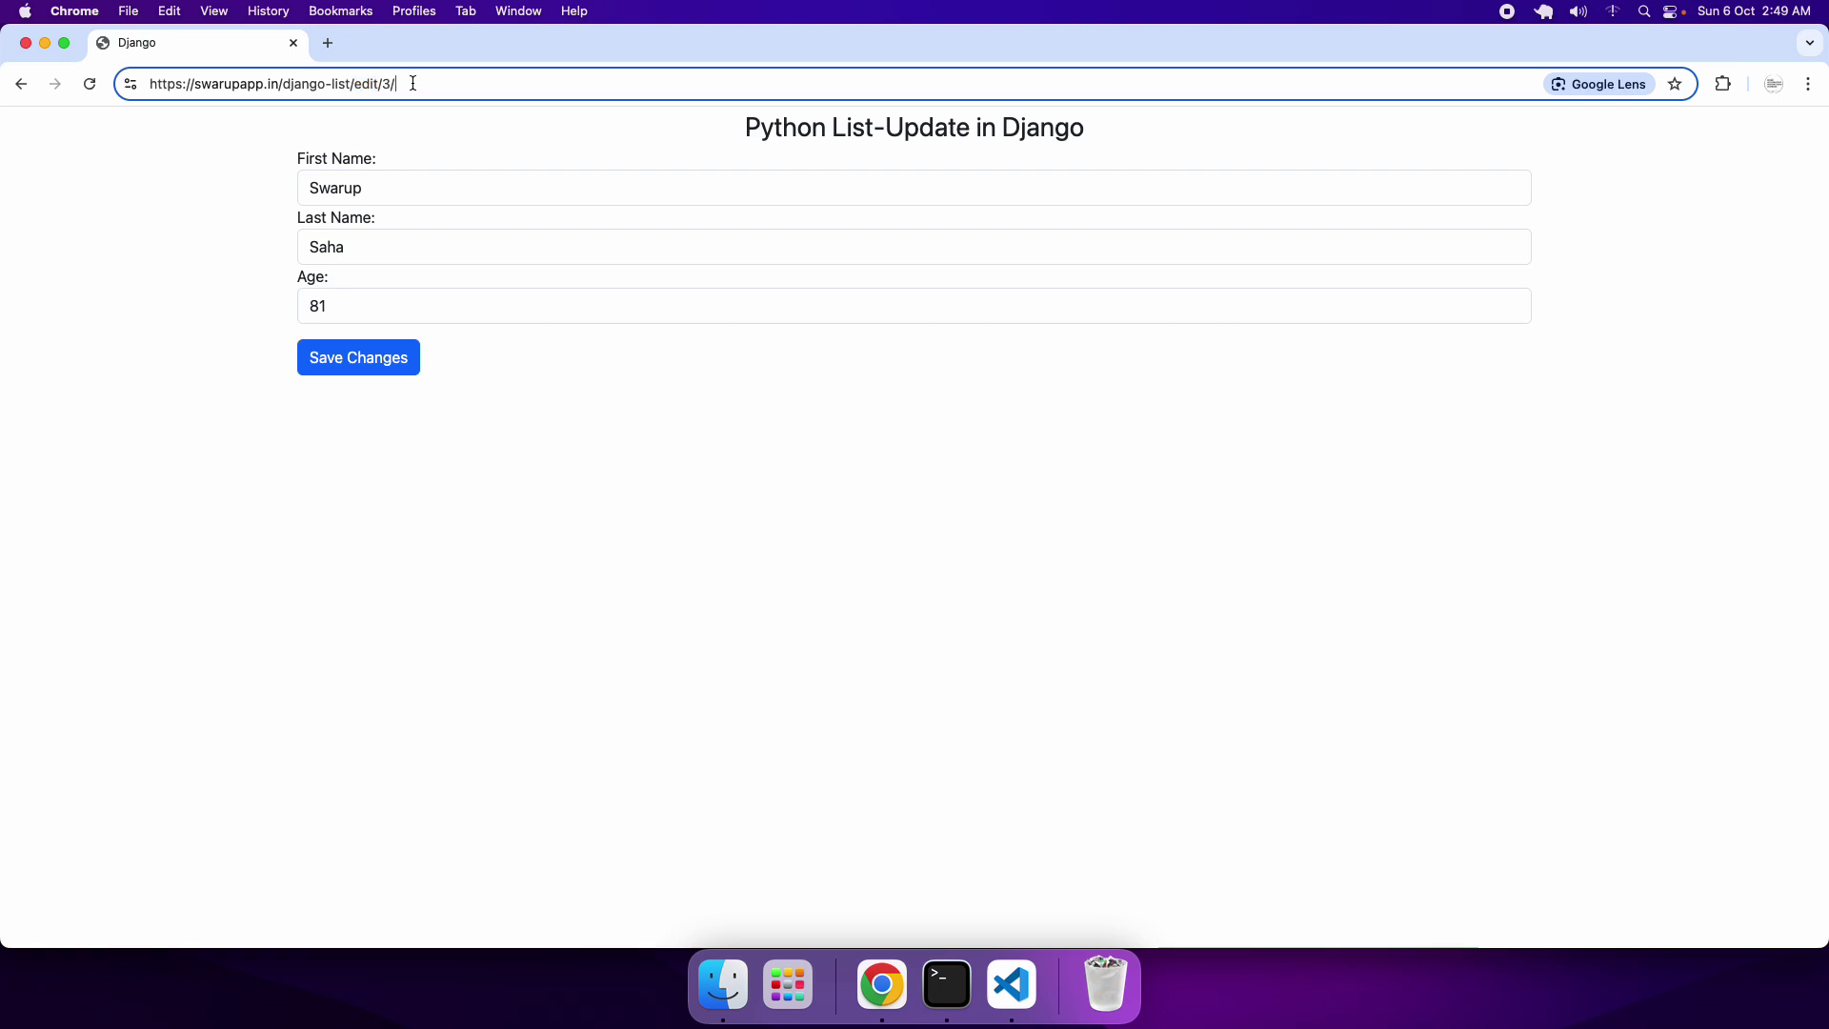
click(359, 189)
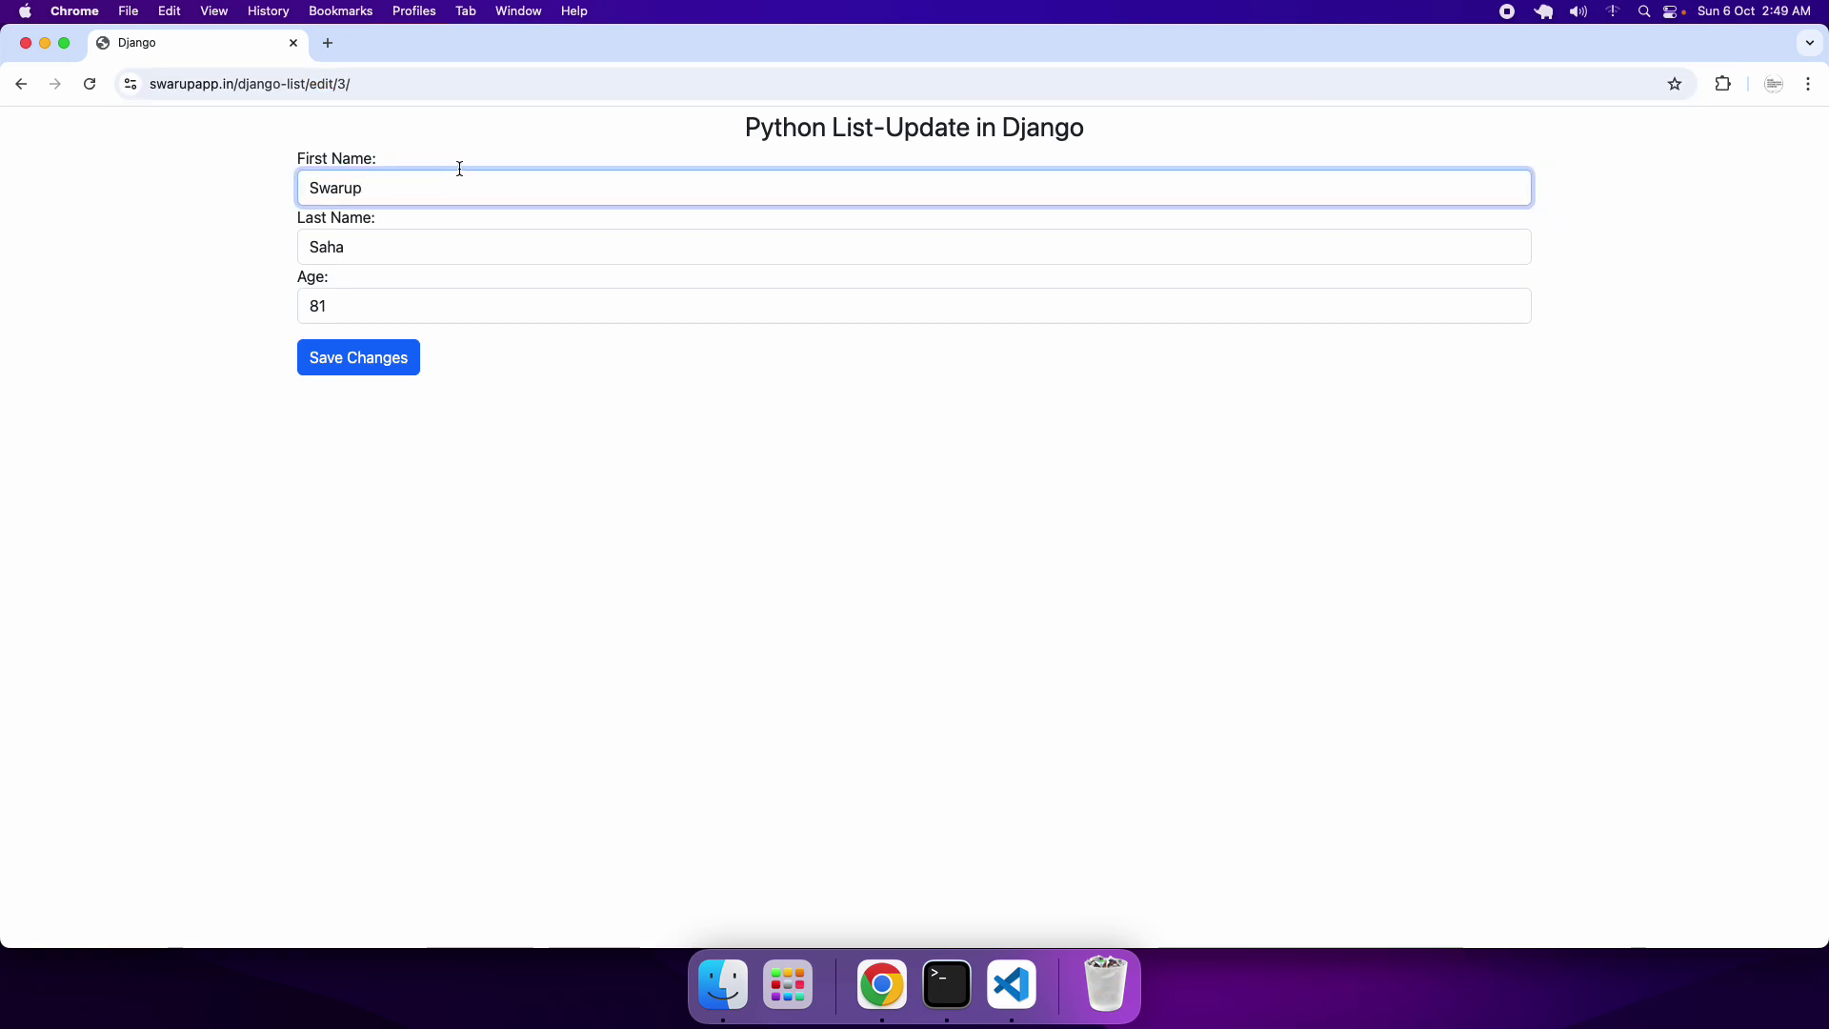
- Respell the first name of the record with ID 3 using "oo" and save the changes
key(BackSpace)
text(oo)
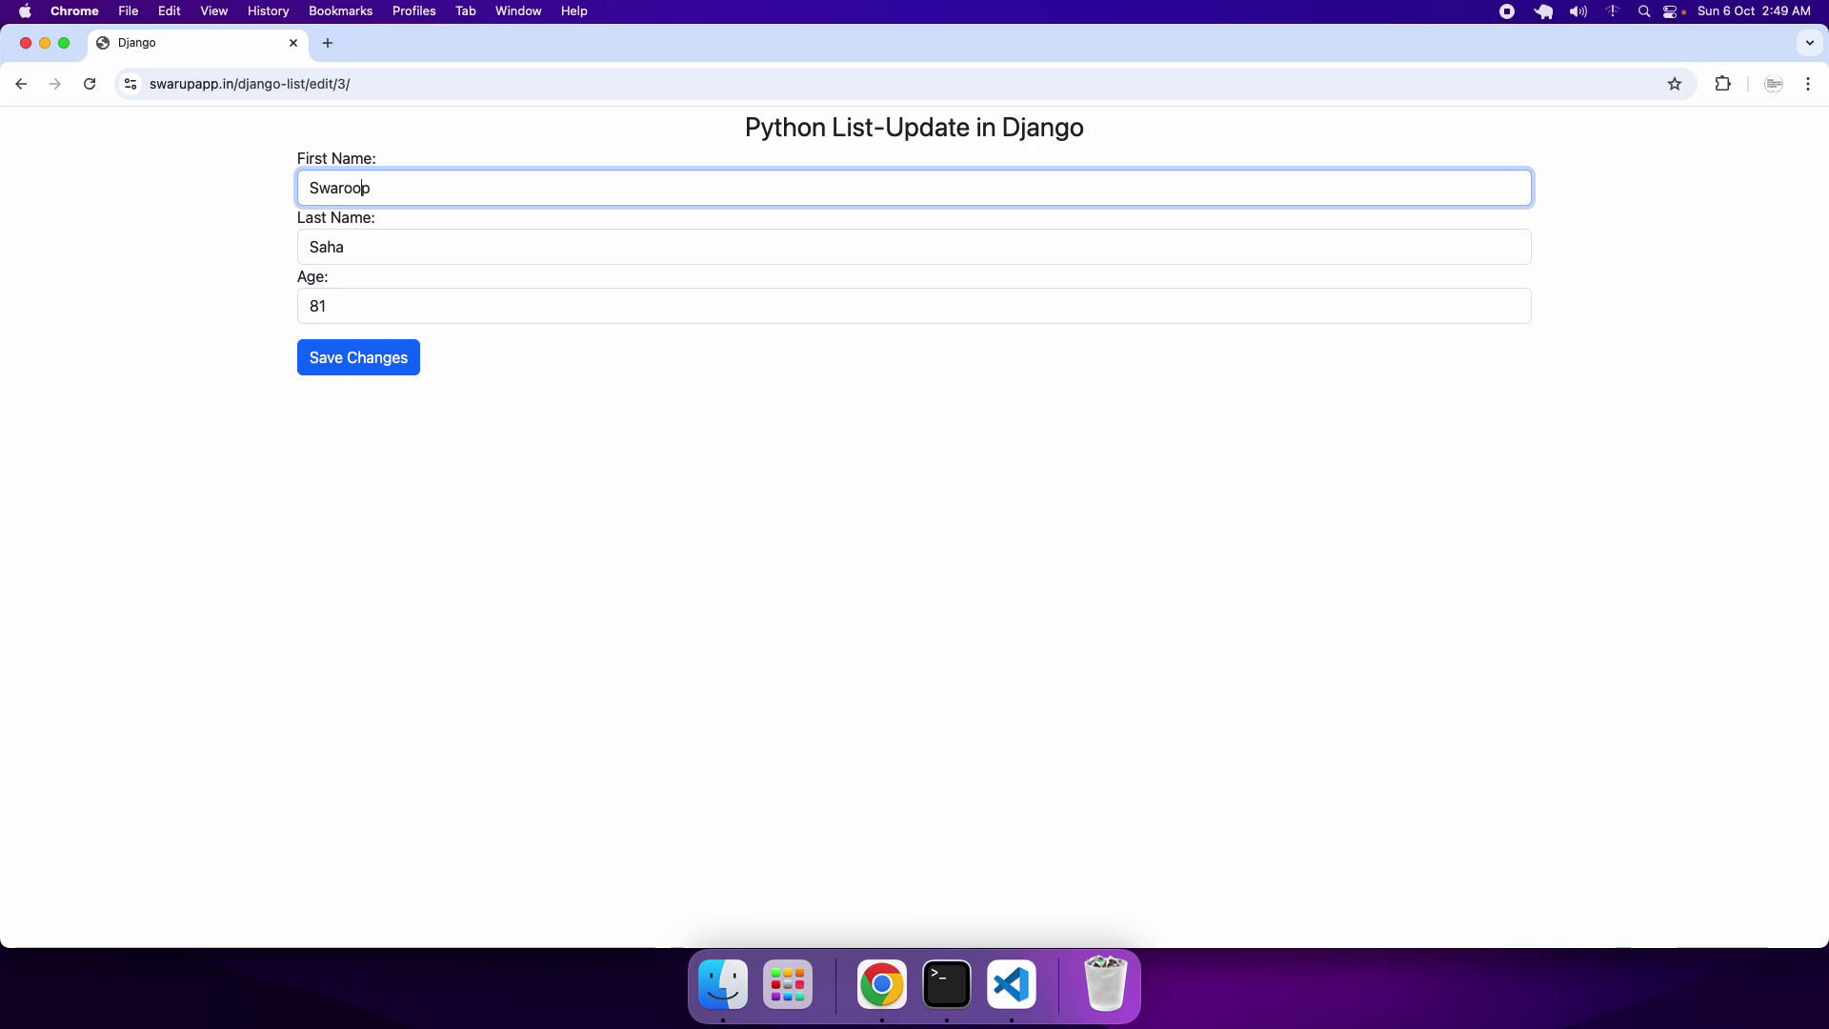
click(406, 357)
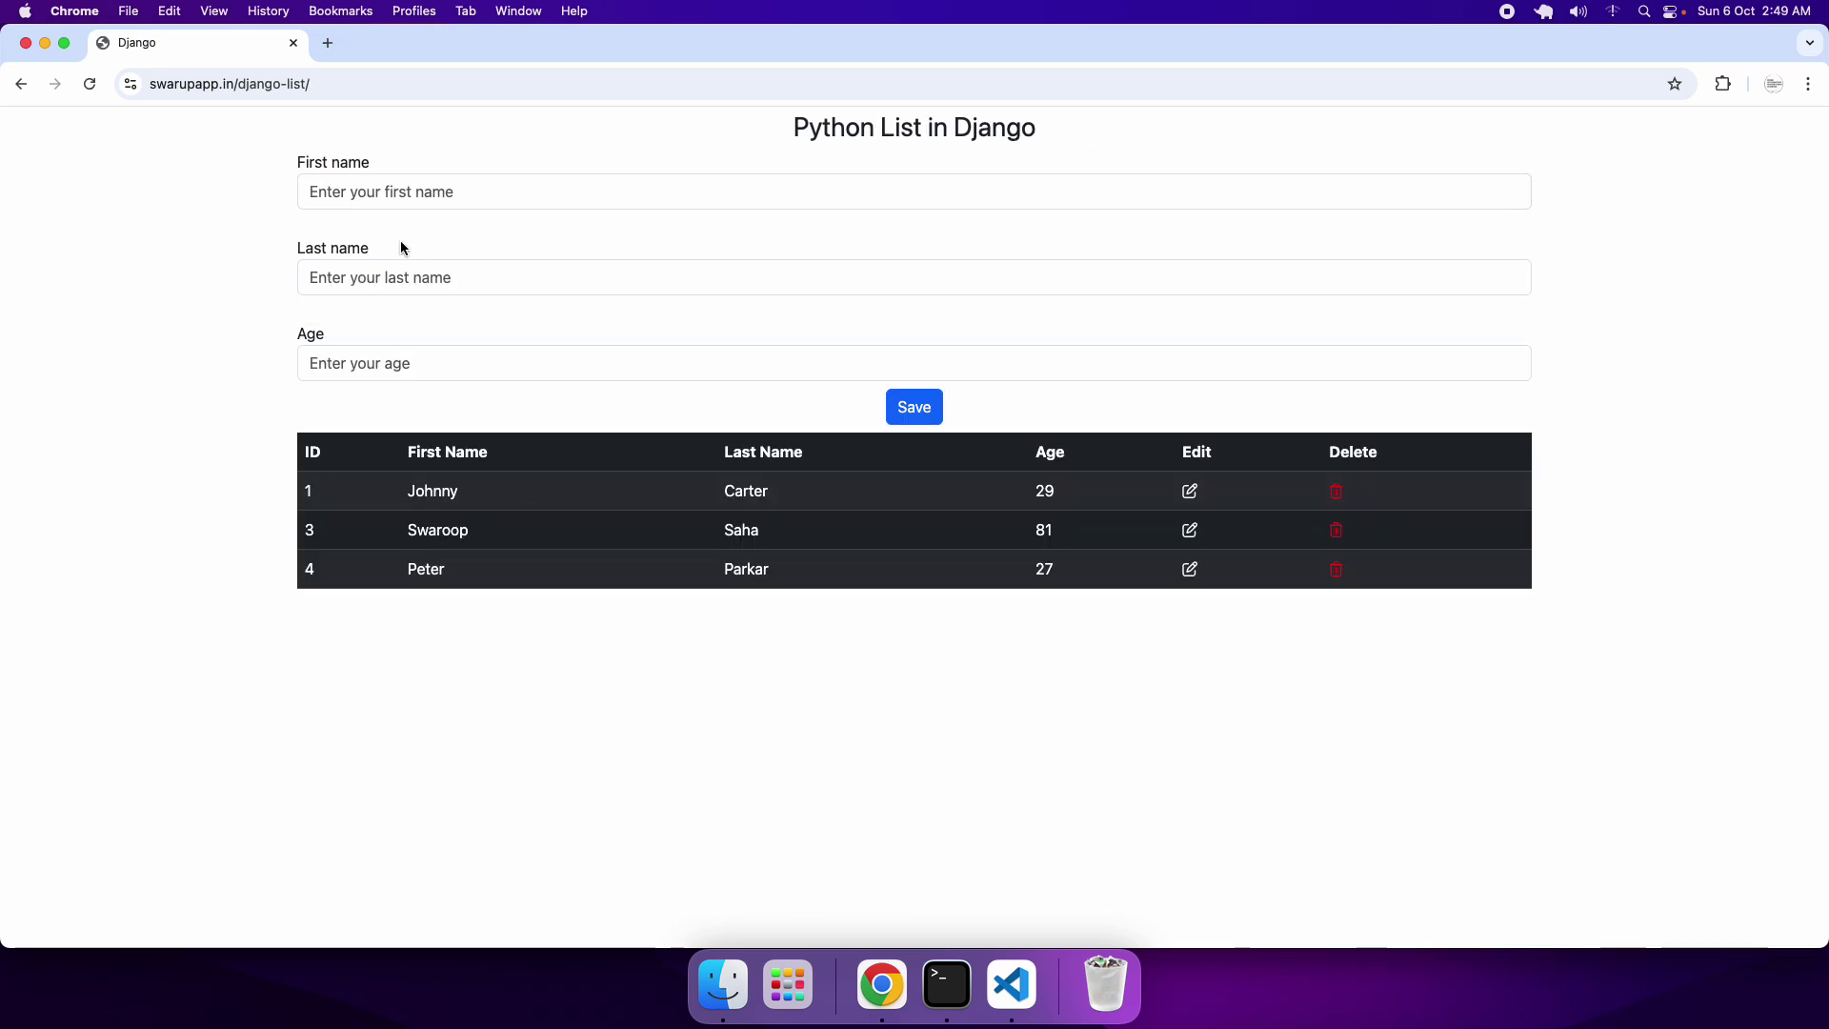
- Reload the list page, then restore the "u" spelling of the first name in the record with ID 3 and save the changes
click(321, 84)
key(Return)
click(1192, 532)
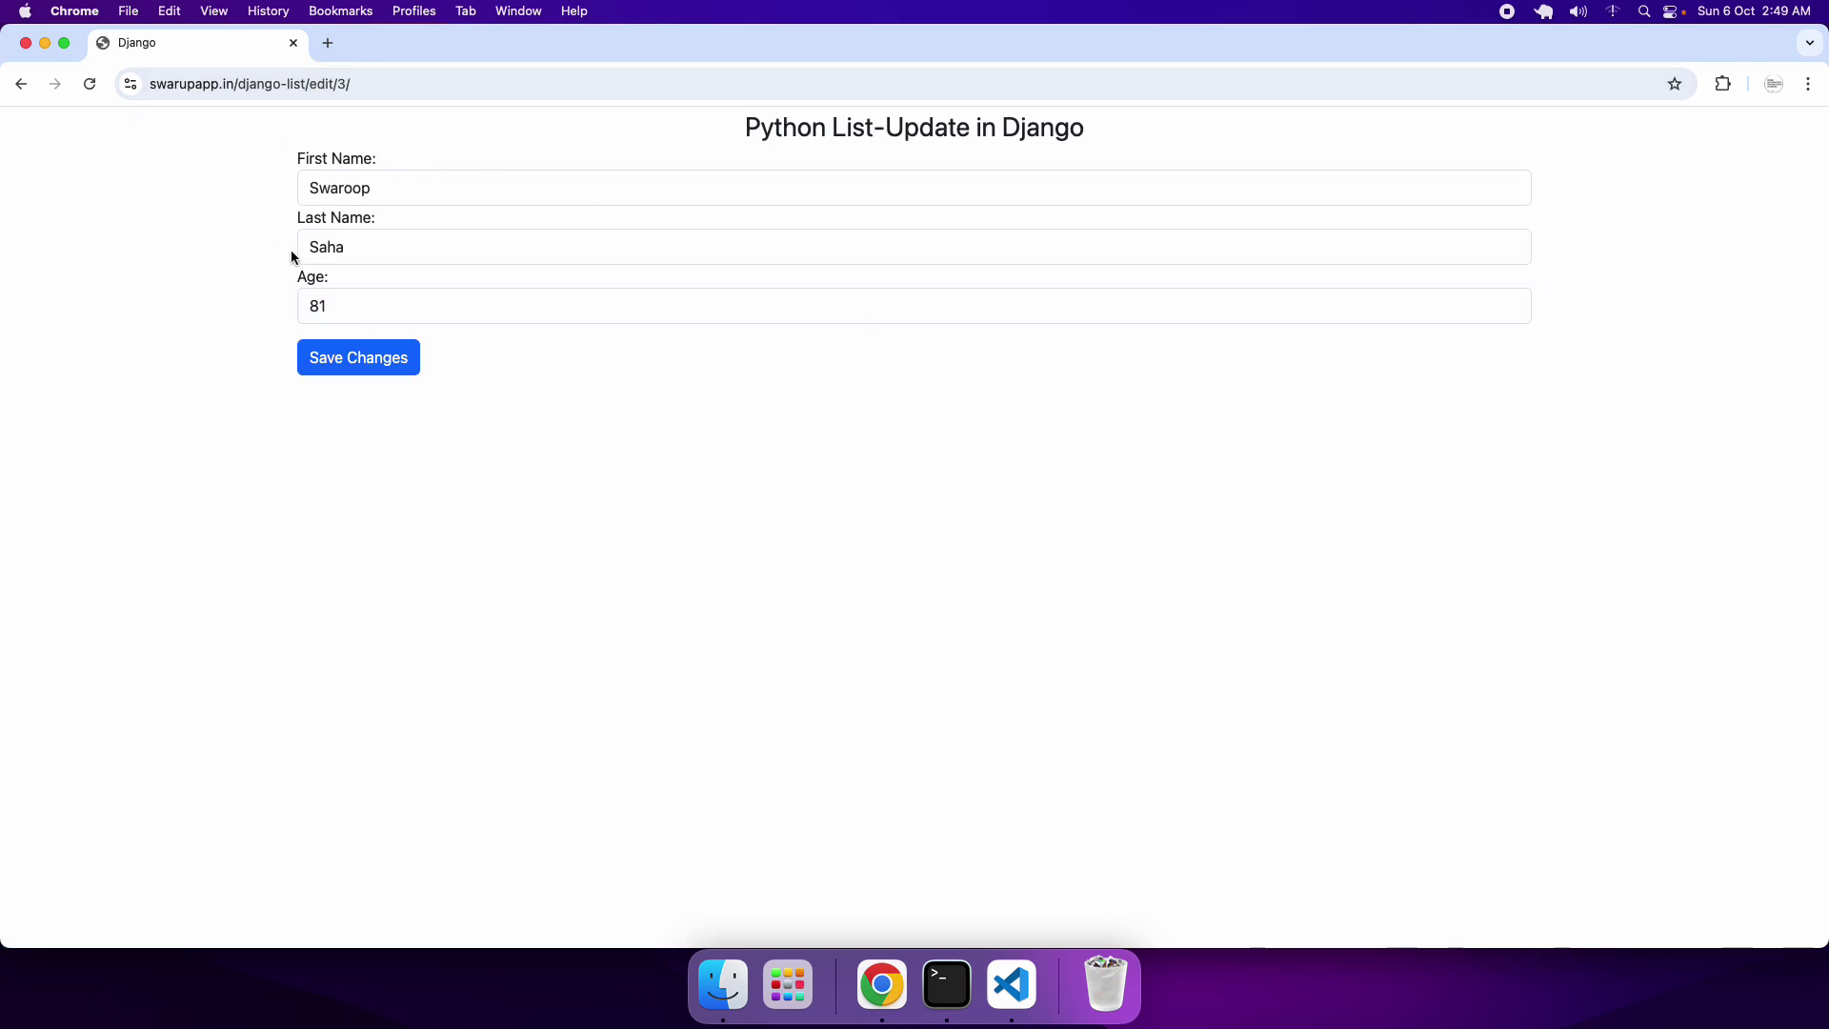
click(364, 188)
key(BackSpace)
key(BackSpace)
text(u)
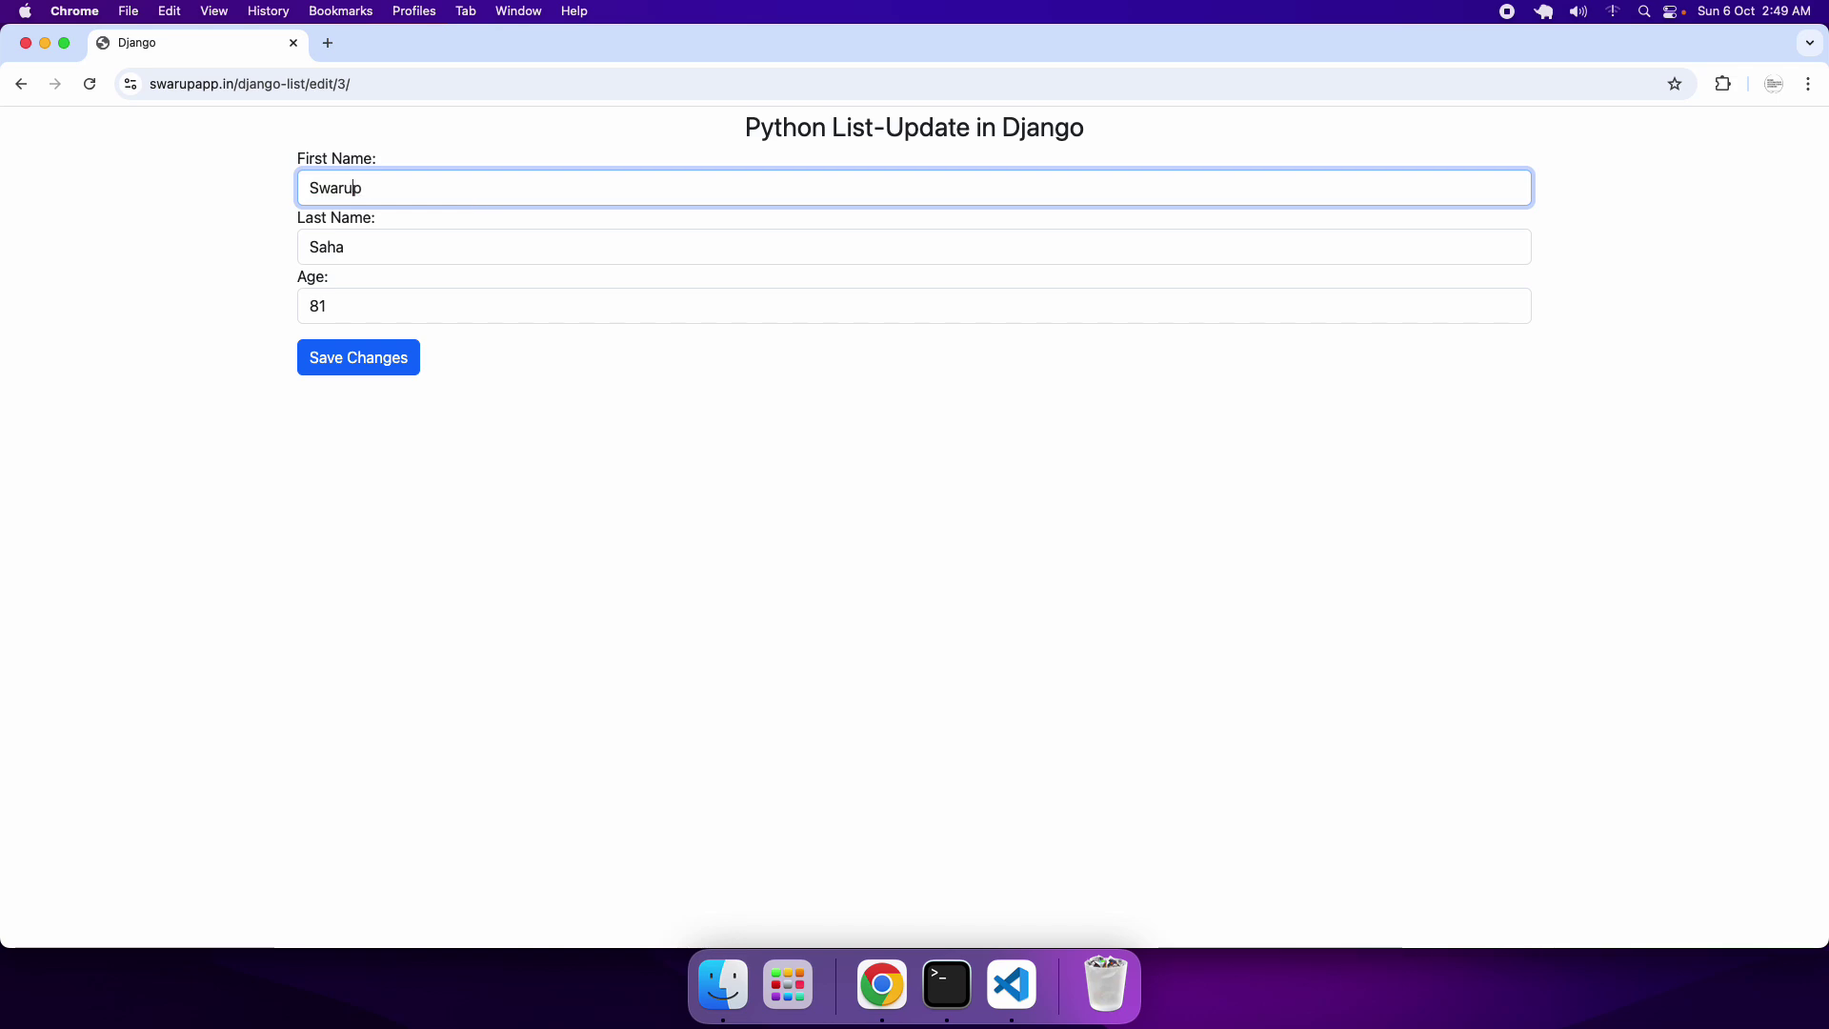
click(374, 369)
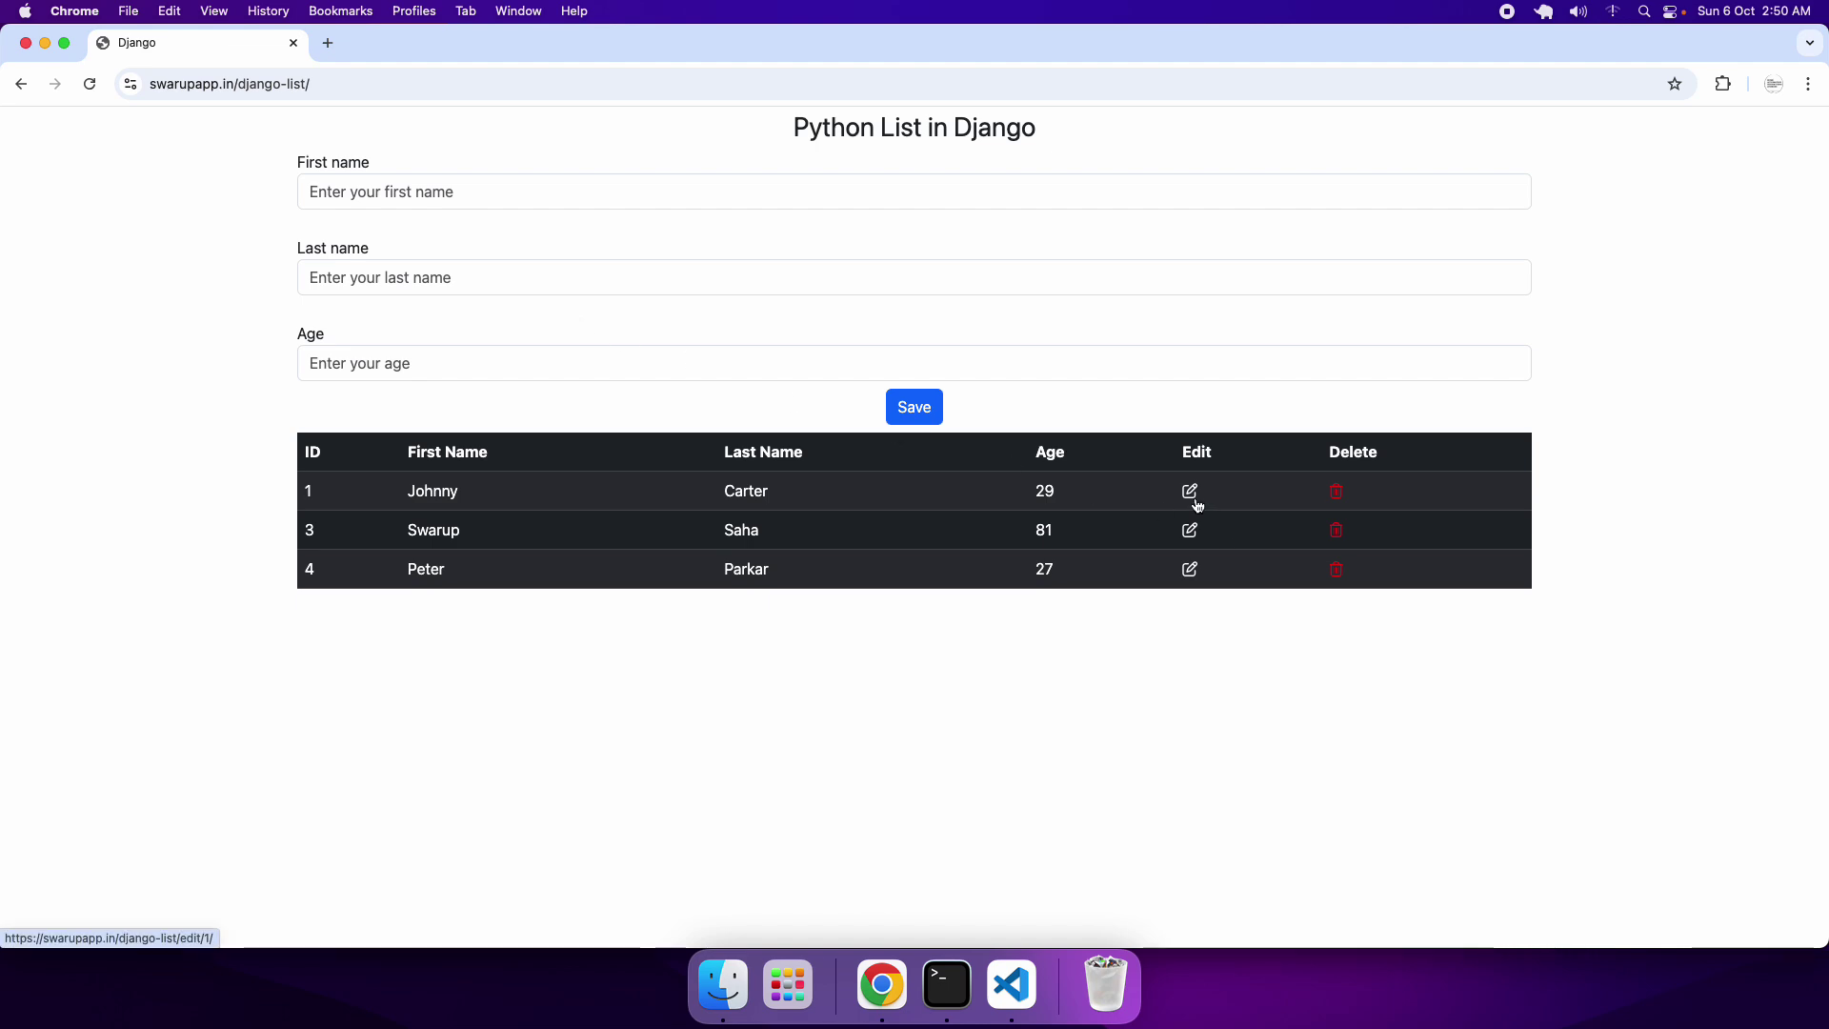
- Delete the record with ID 3 and reload the list page
click(1337, 531)
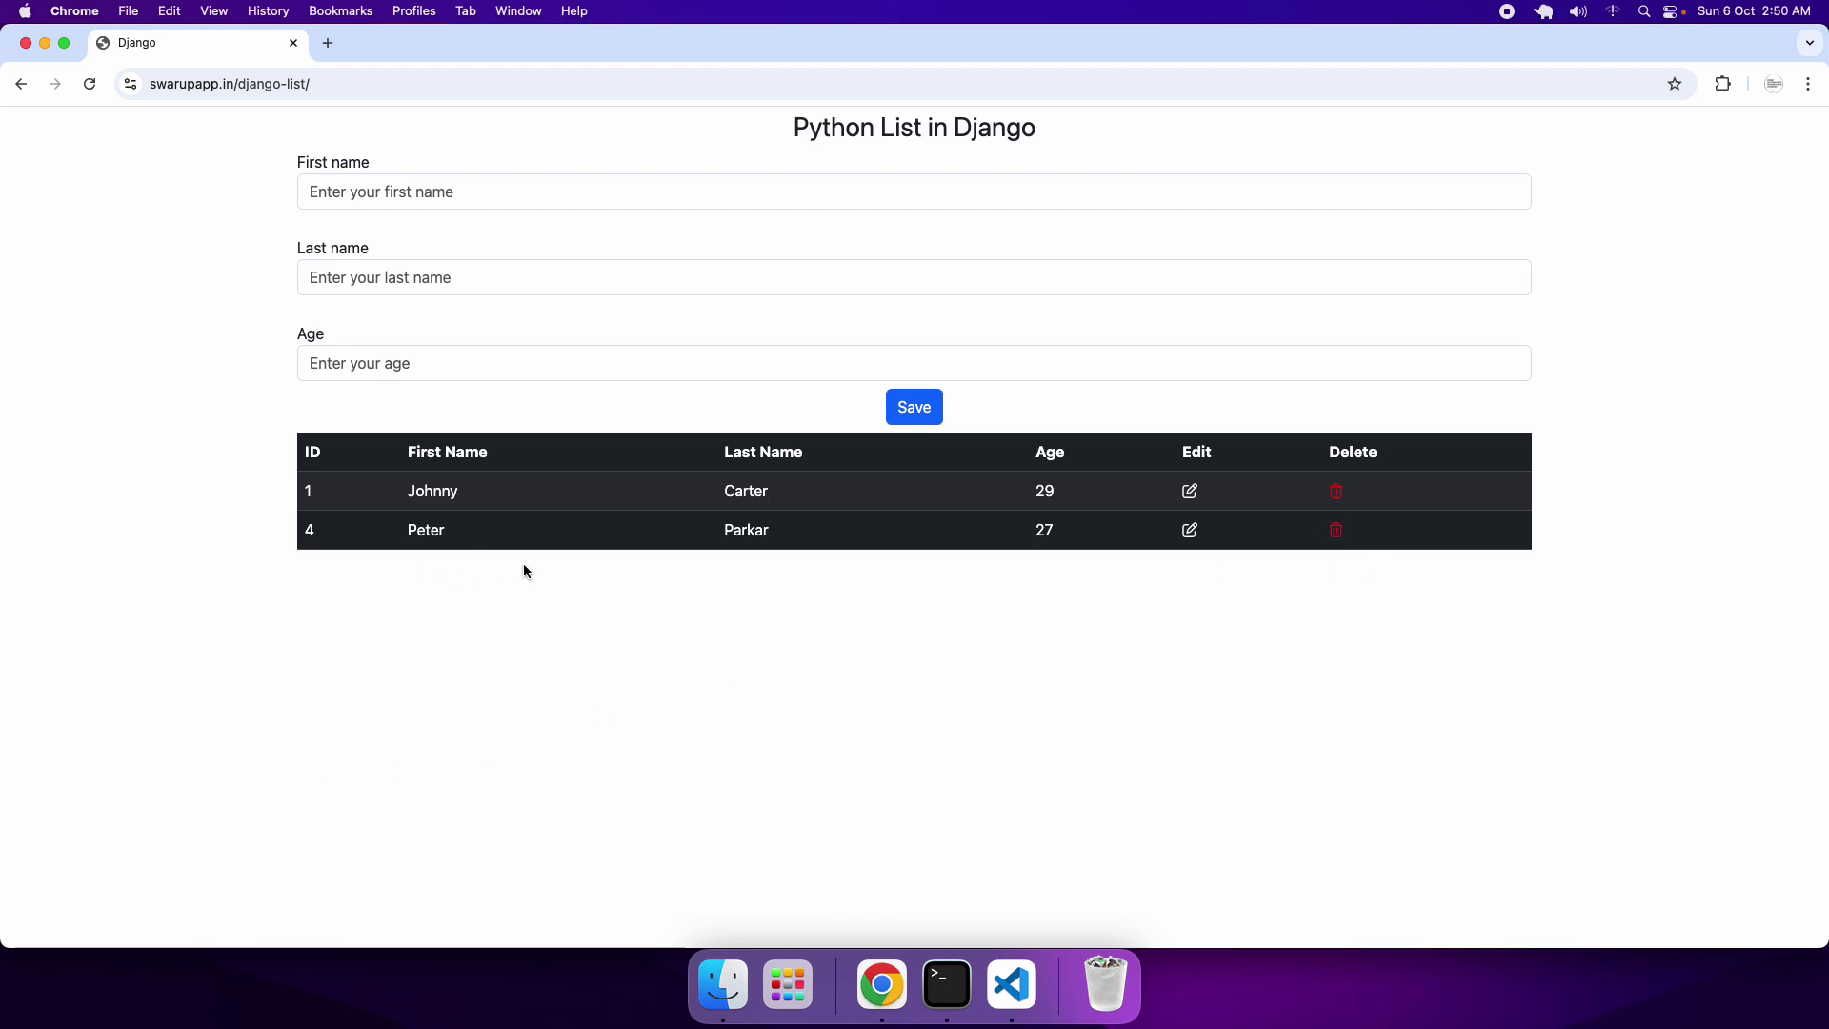
click(345, 81)
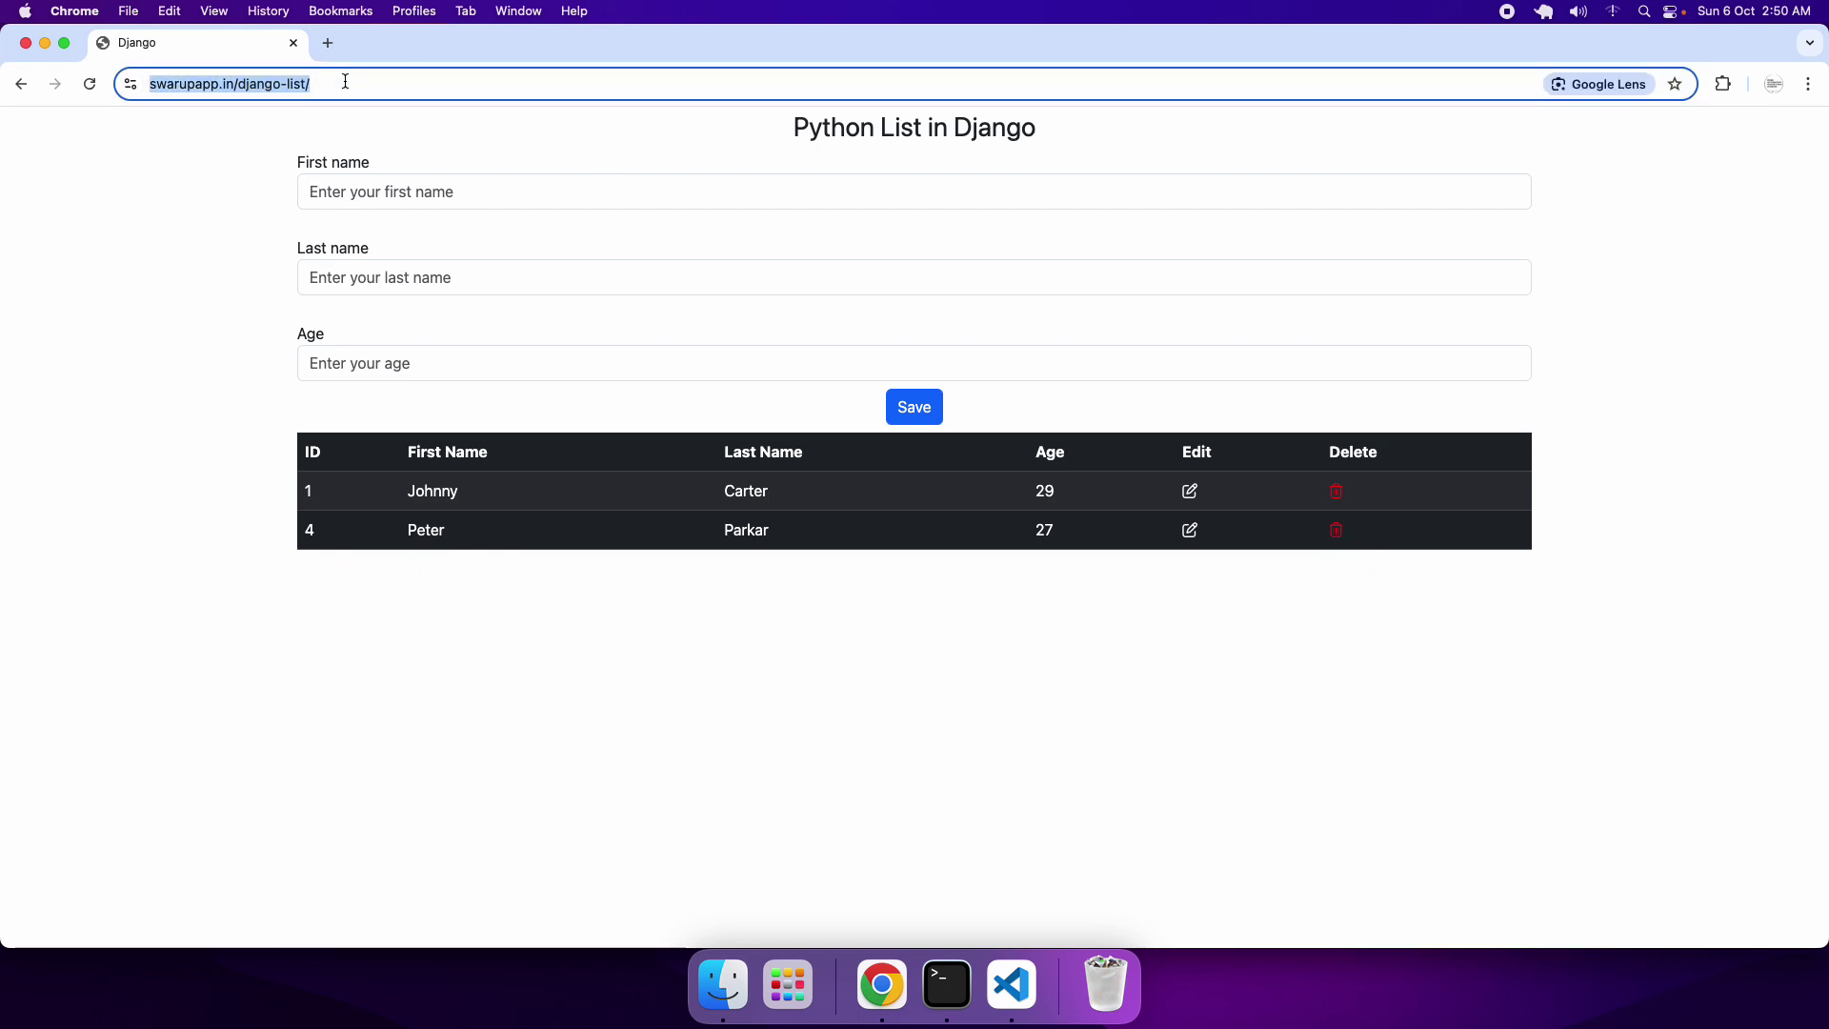
key(Return)
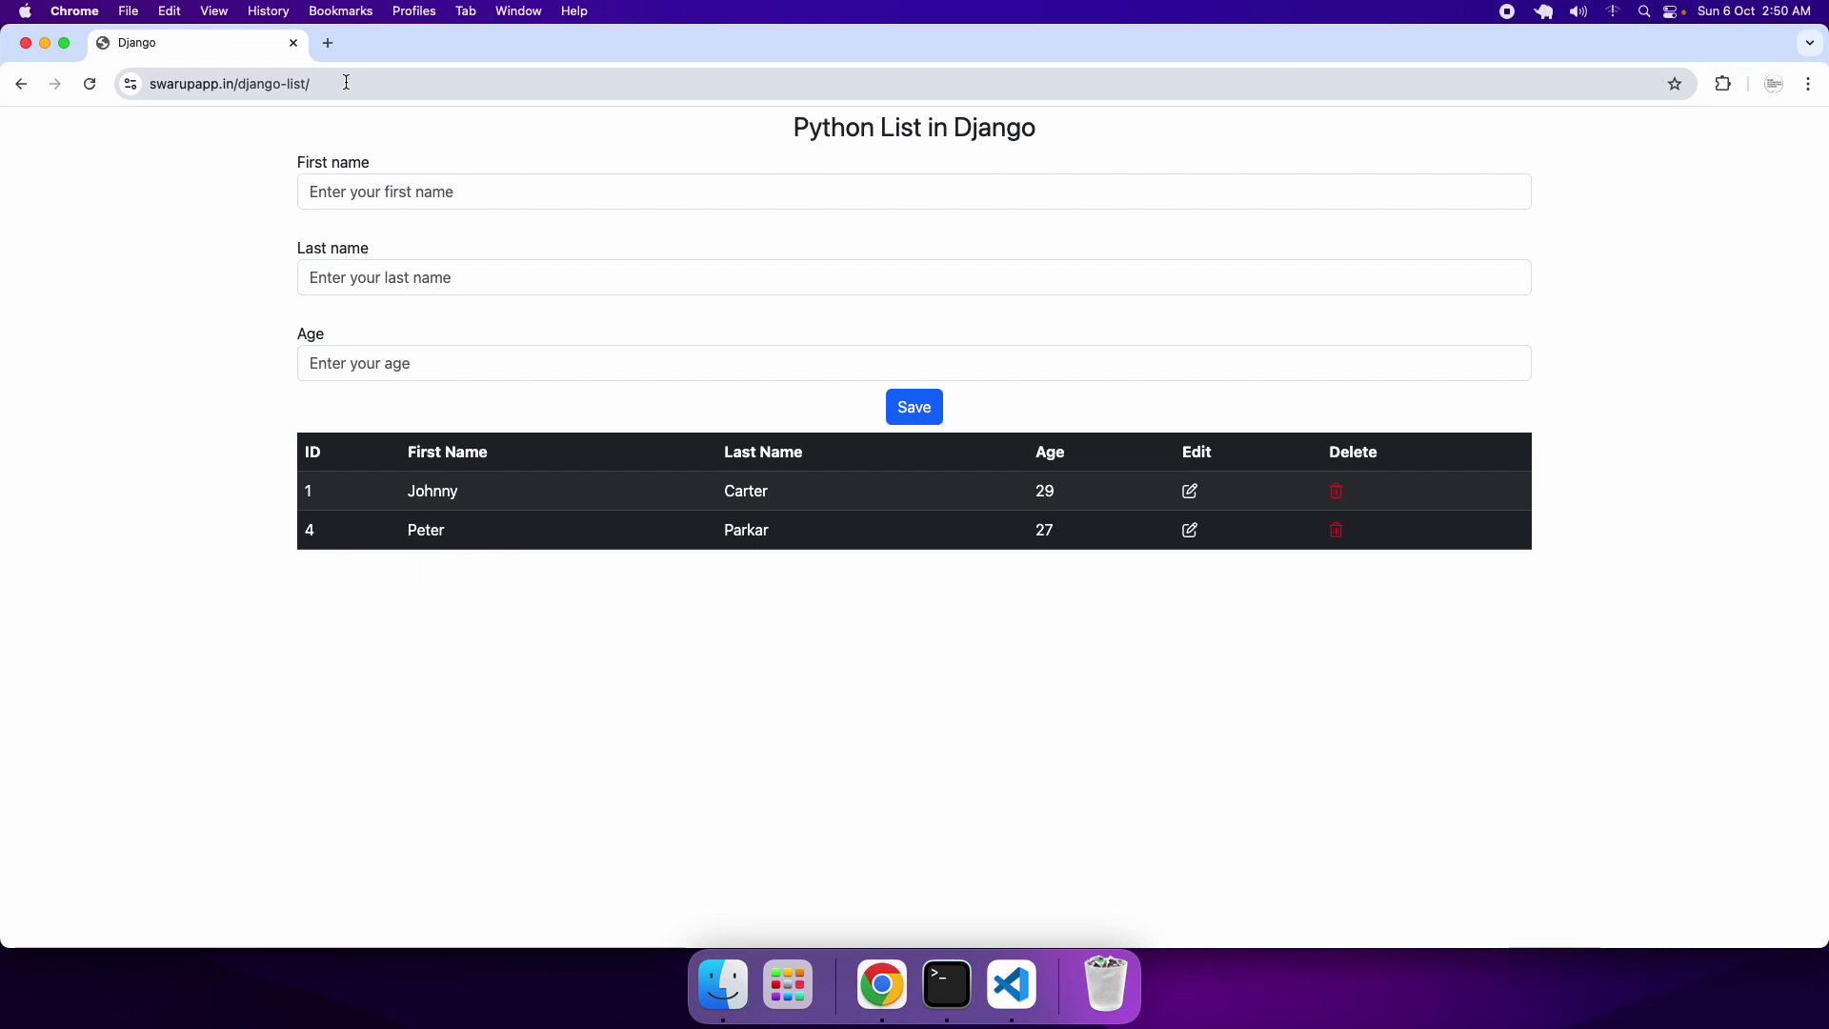
- Request the address swarupapp.in/django-list/aaa to check how an undefined path is handled, and go back to the list page
click(346, 83)
click(424, 82)
text(aaa)
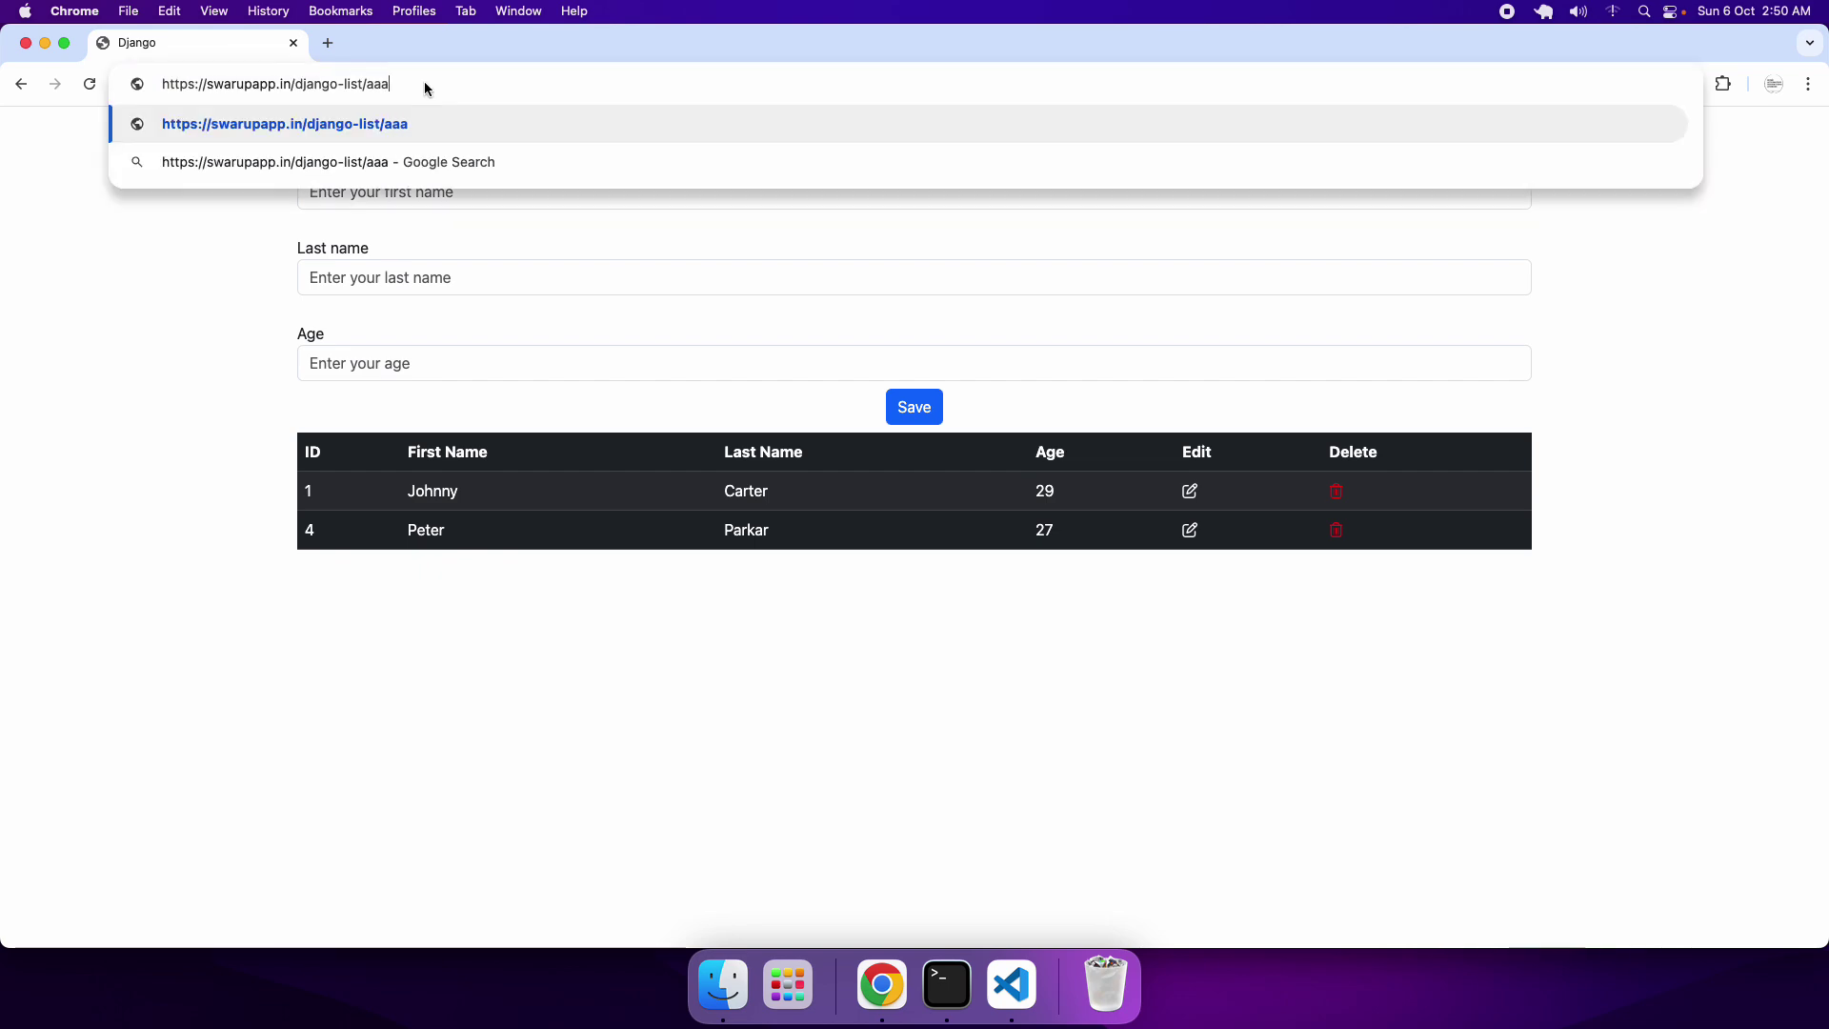
key(Return)
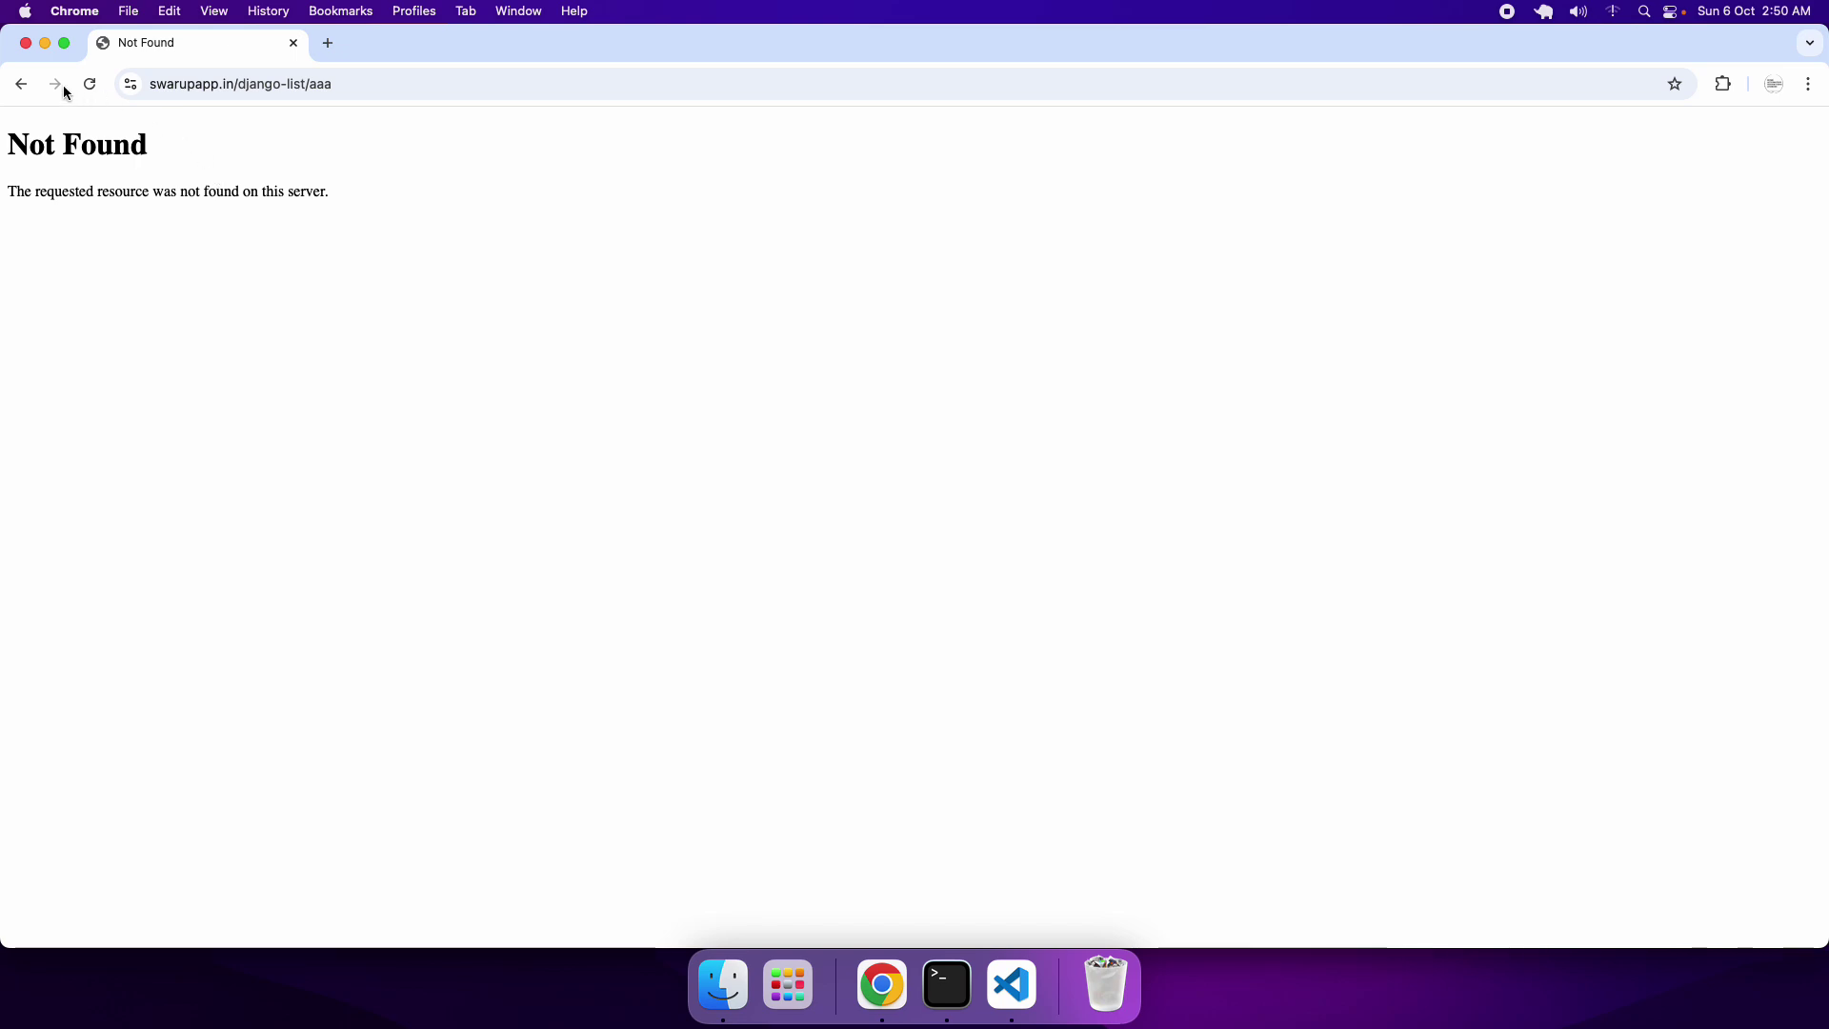
click(28, 91)
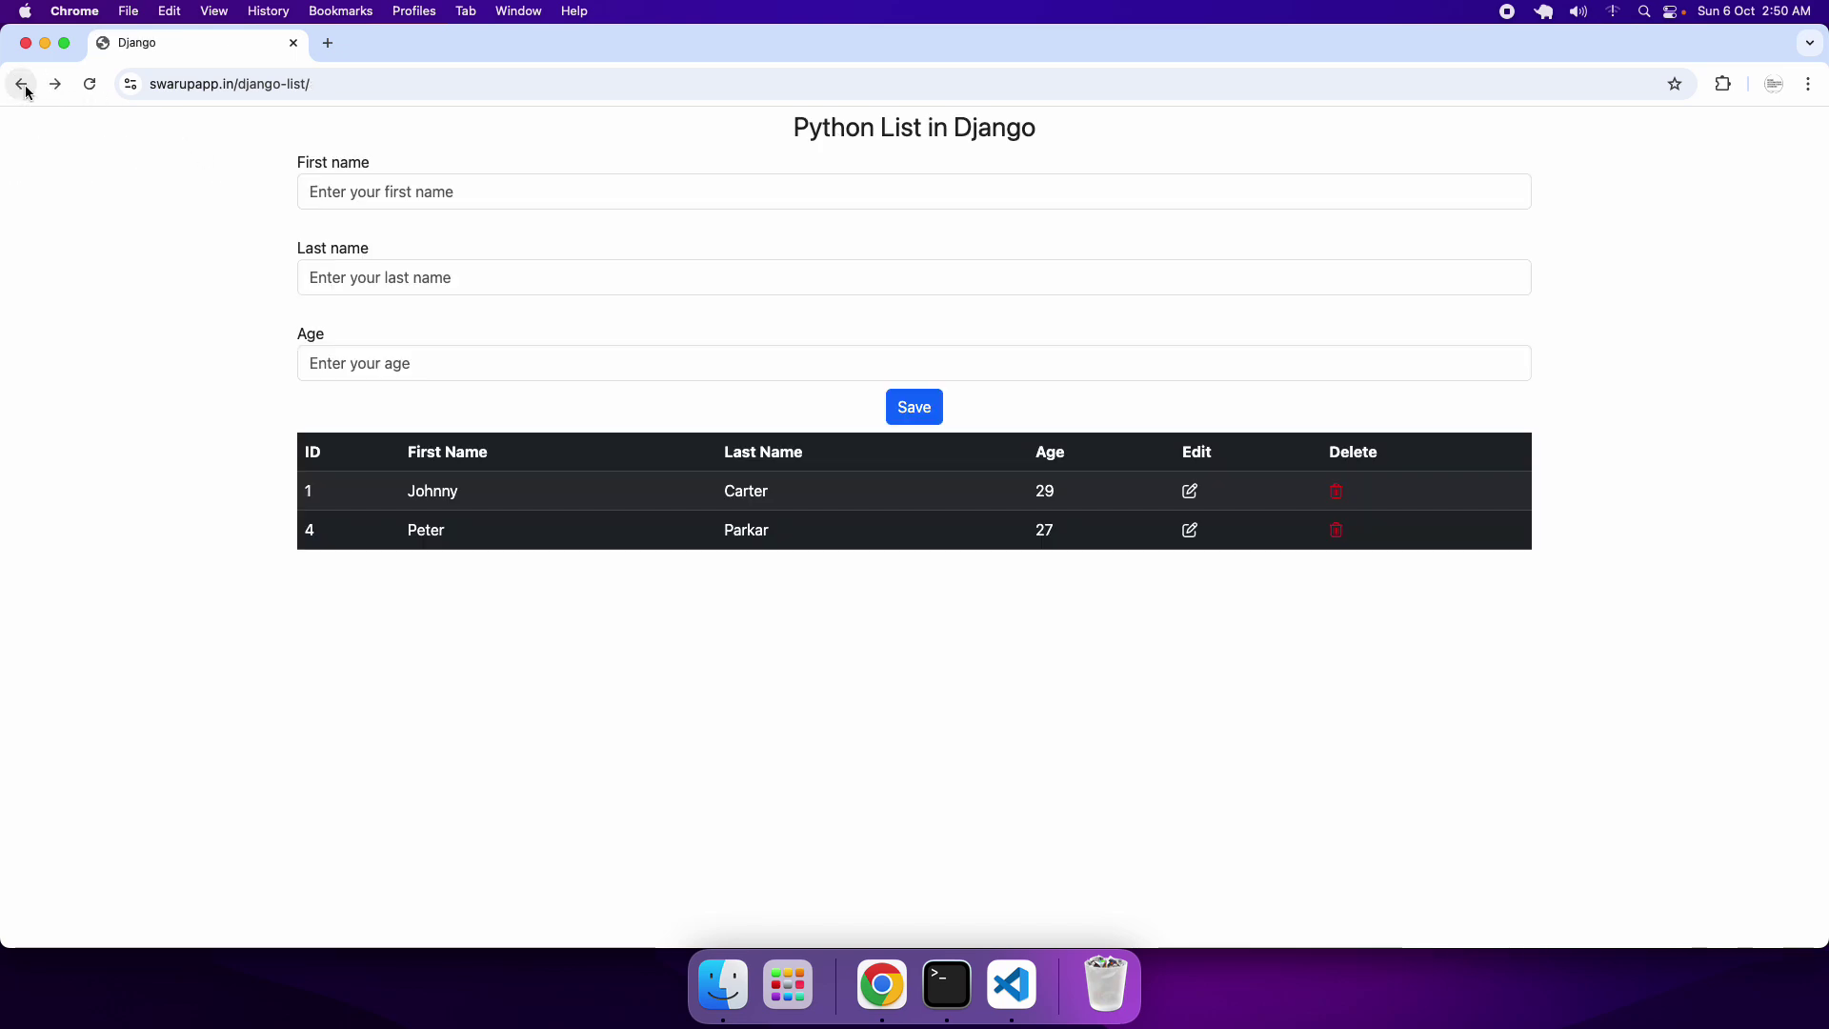